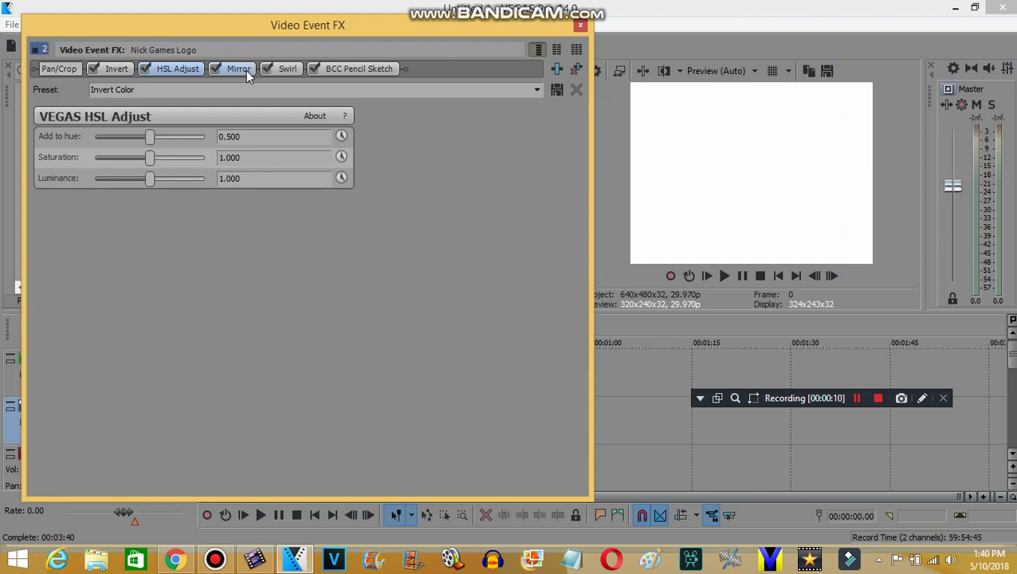
Review the Swirl and BCC Pencil Sketch settings in the first clip's video effects chain.
{"action": "left_click", "coordinate": [293, 73]}
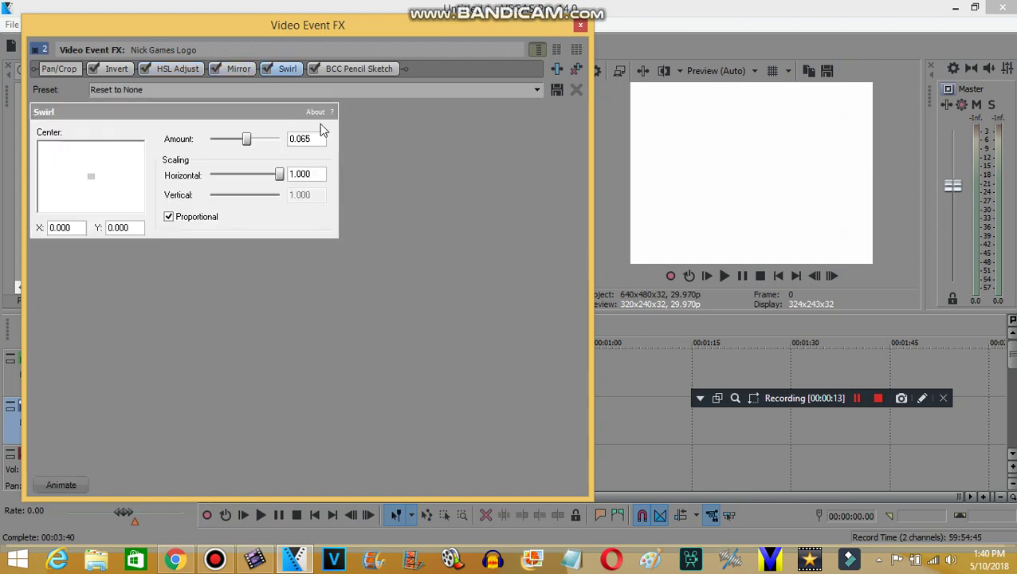
{"action": "left_click", "coordinate": [319, 139]}
{"action": "left_click", "coordinate": [368, 73]}
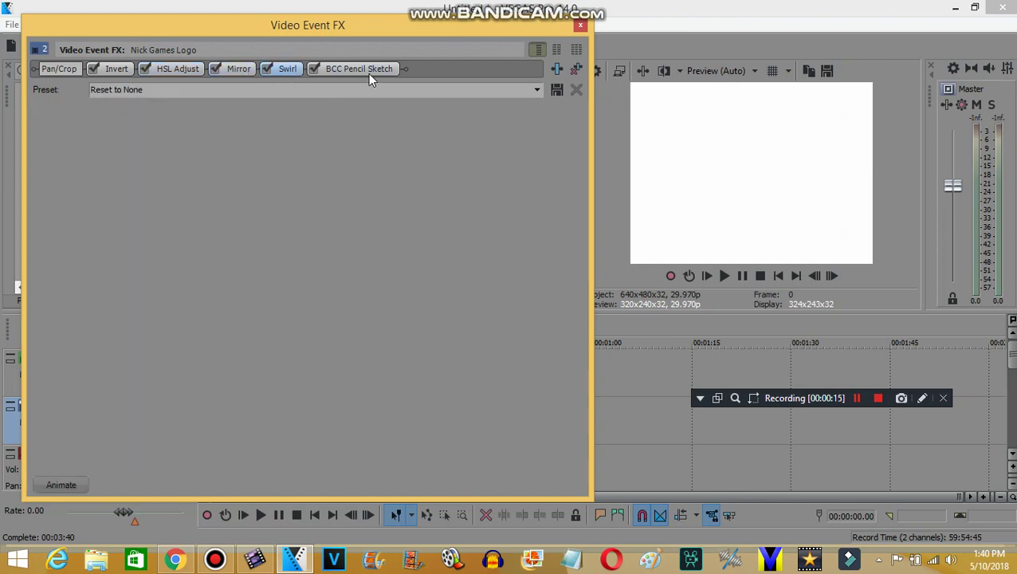
{"action": "left_click", "coordinate": [581, 27]}
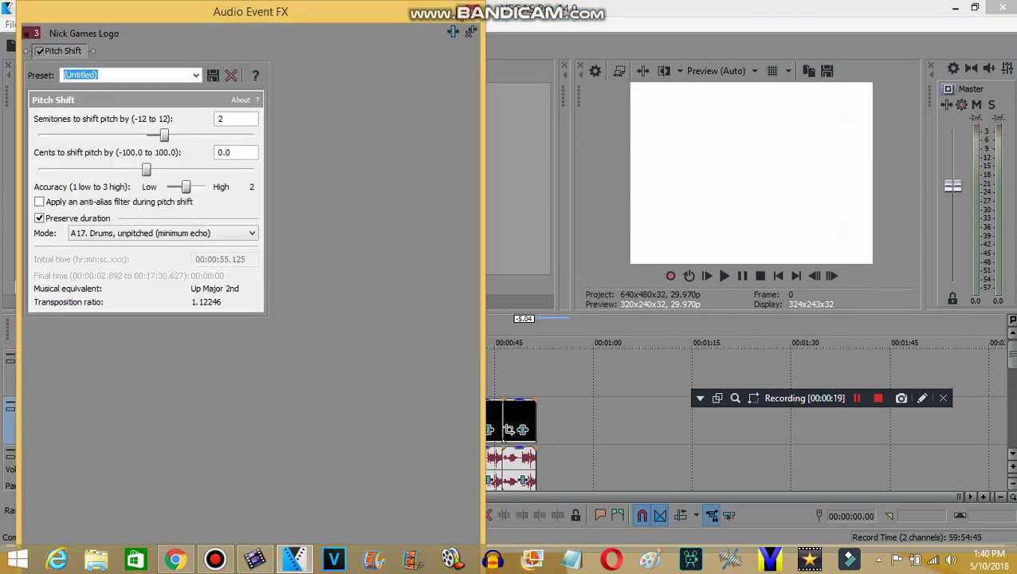
Inspect the Pitch Shift settings of the first audio event on each of tracks 3 to 8.
{"action": "left_click", "coordinate": [473, 12]}
{"action": "scroll", "coordinate": [313, 424], "scroll_direction": "down", "scroll_amount": 2}
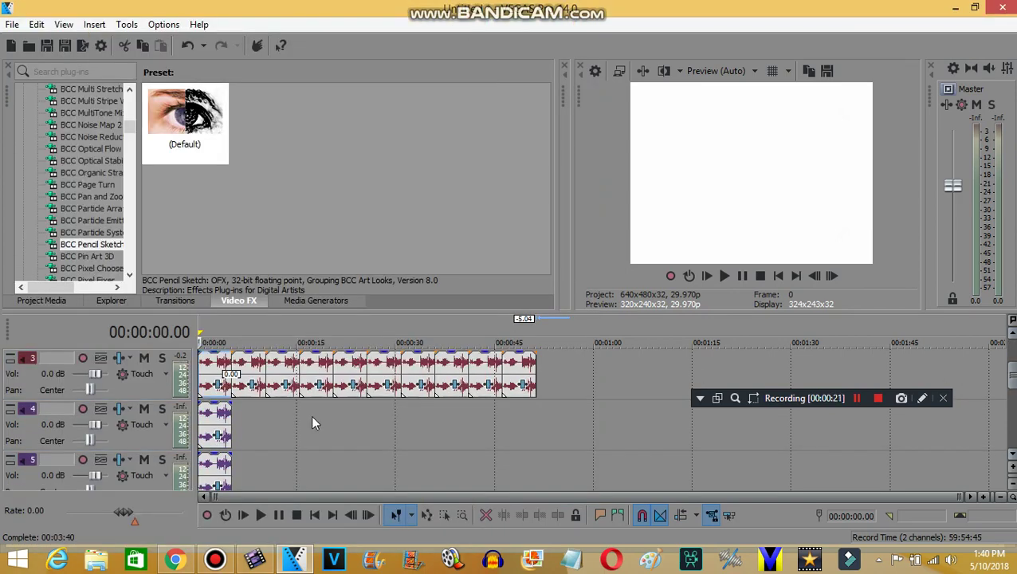
{"action": "left_click", "coordinate": [217, 435]}
{"action": "left_click", "coordinate": [472, 12]}
{"action": "left_click", "coordinate": [217, 487]}
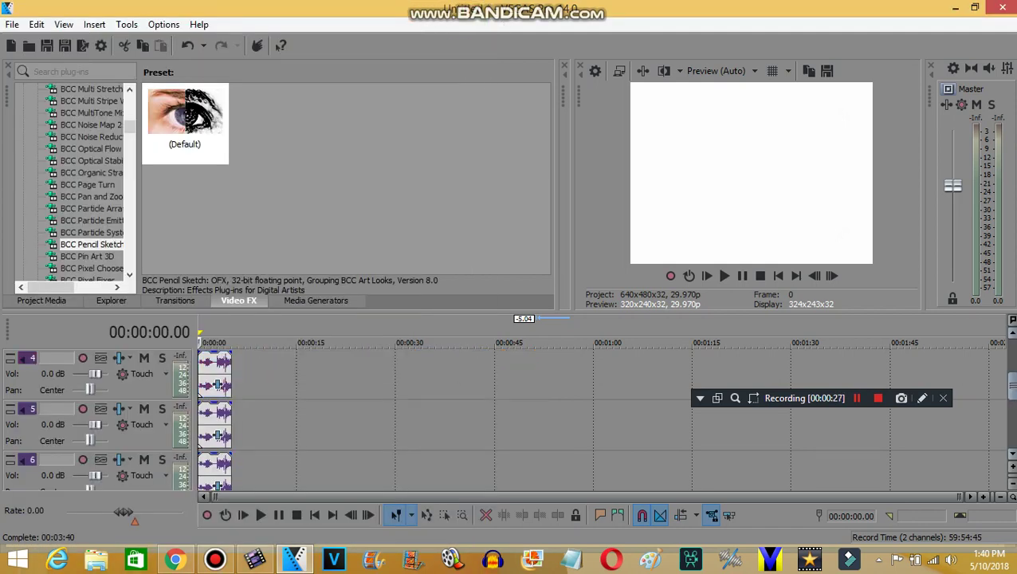
{"action": "left_click", "coordinate": [217, 487]}
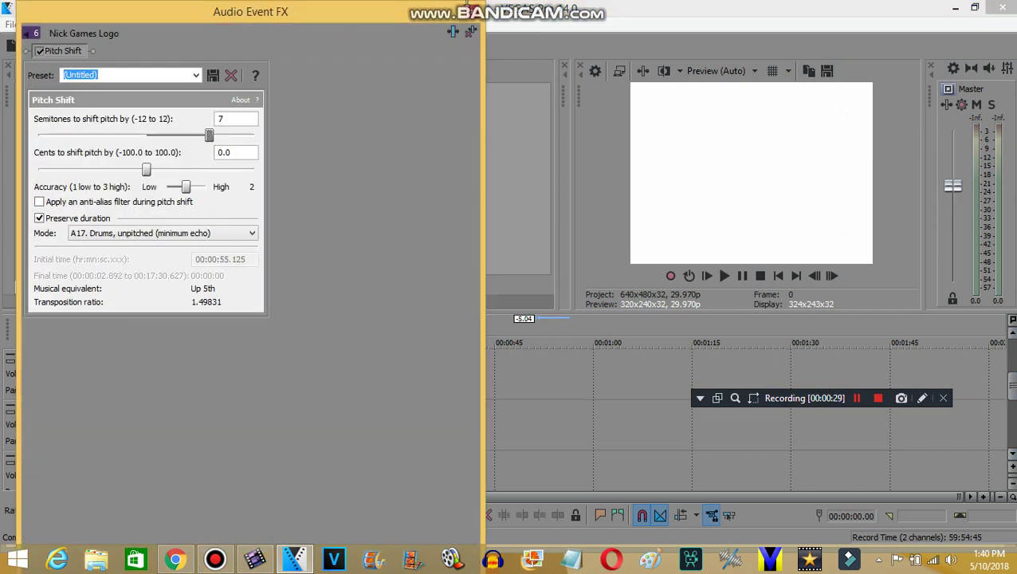
{"action": "left_click", "coordinate": [472, 11]}
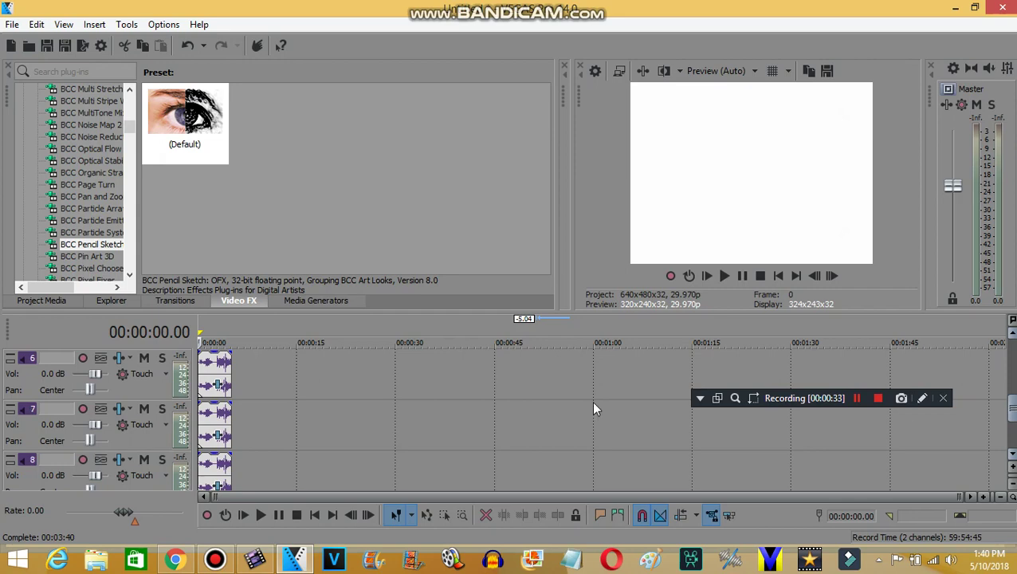
{"action": "left_click", "coordinate": [217, 436]}
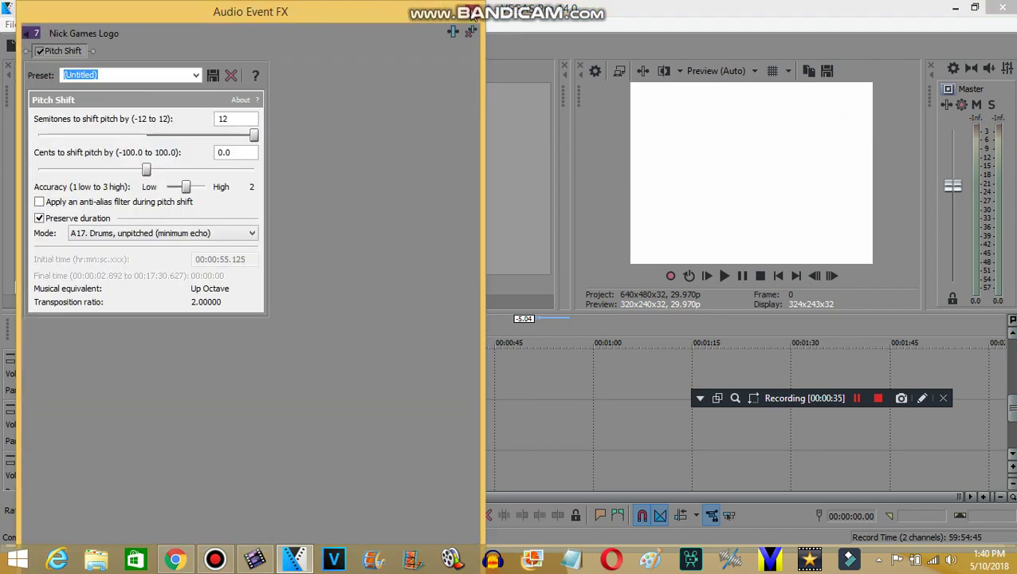
{"action": "left_click", "coordinate": [472, 11]}
{"action": "left_click", "coordinate": [218, 485]}
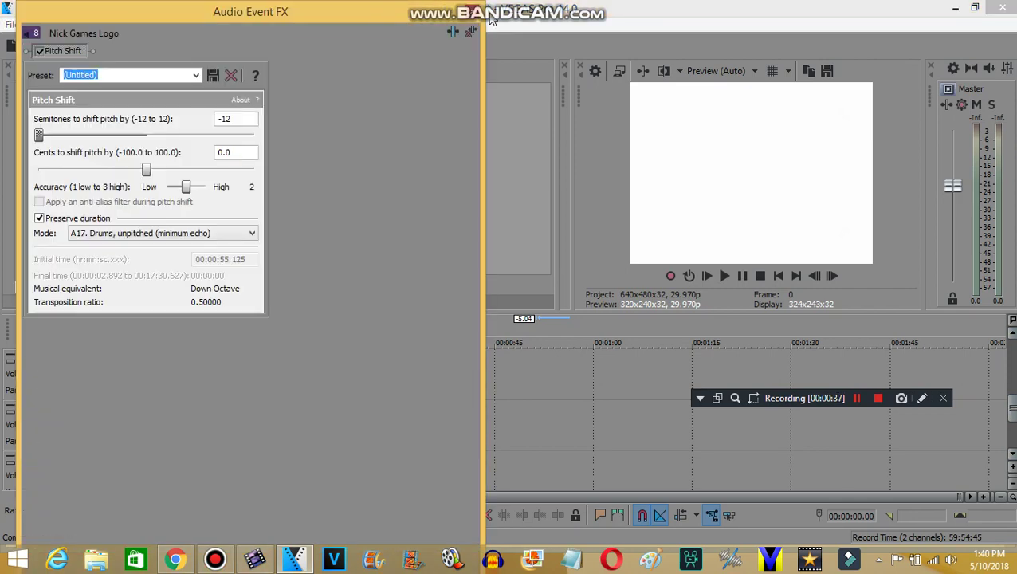
{"action": "left_click", "coordinate": [472, 12]}
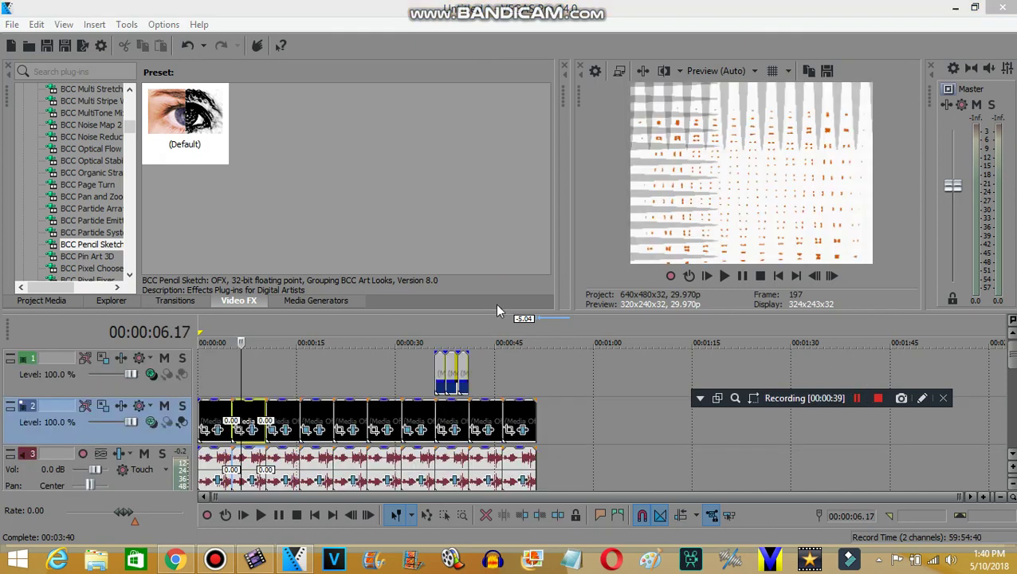
Inspect the second clip's Wave video effect from its first to last keyframe, plus the Vibrato graph on its audio.
{"action": "left_click", "coordinate": [253, 431]}
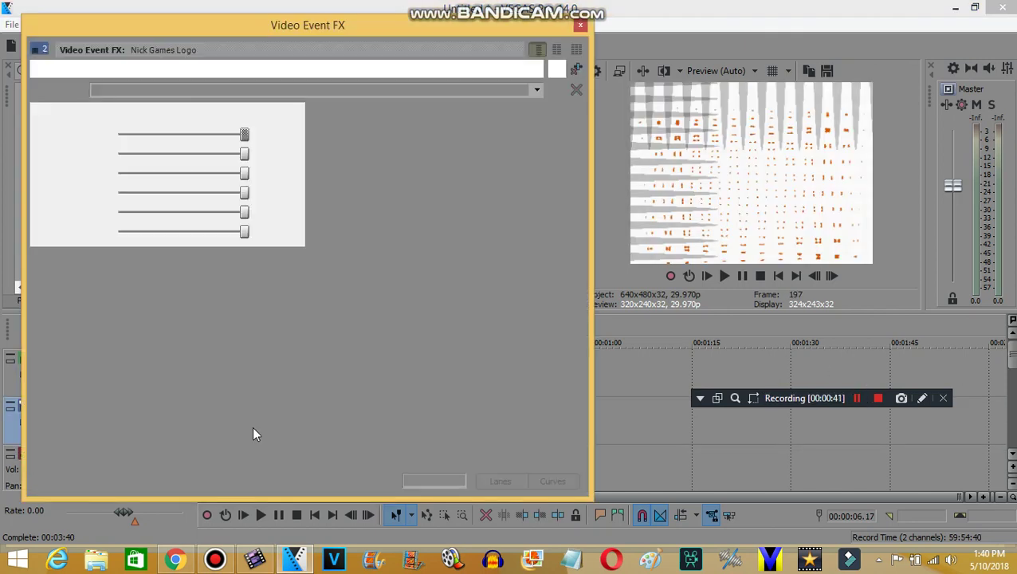
{"action": "left_click_drag", "start_coordinate": [142, 360], "coordinate": [715, 6]}
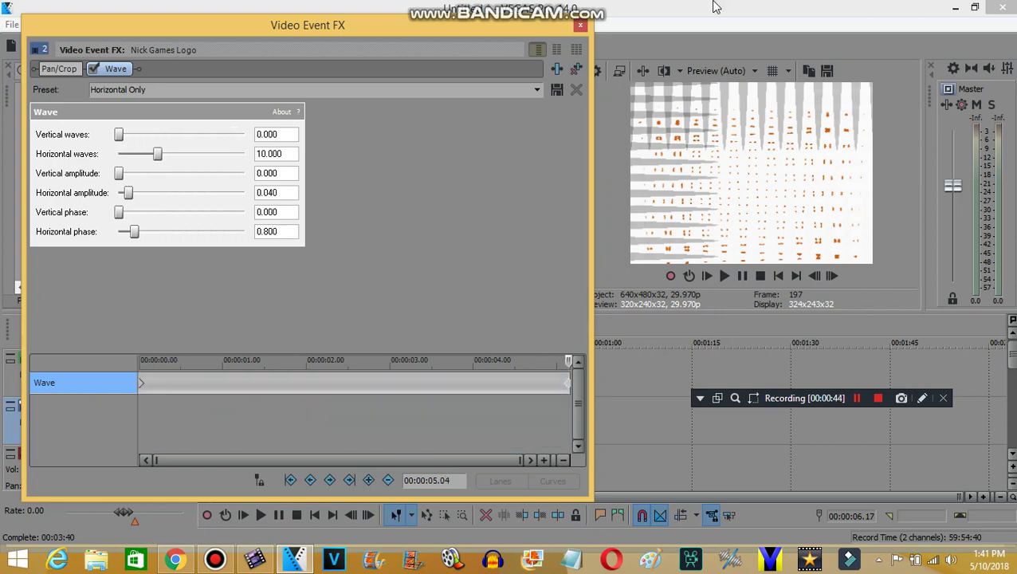
{"action": "left_click", "coordinate": [580, 25]}
{"action": "left_click", "coordinate": [251, 478]}
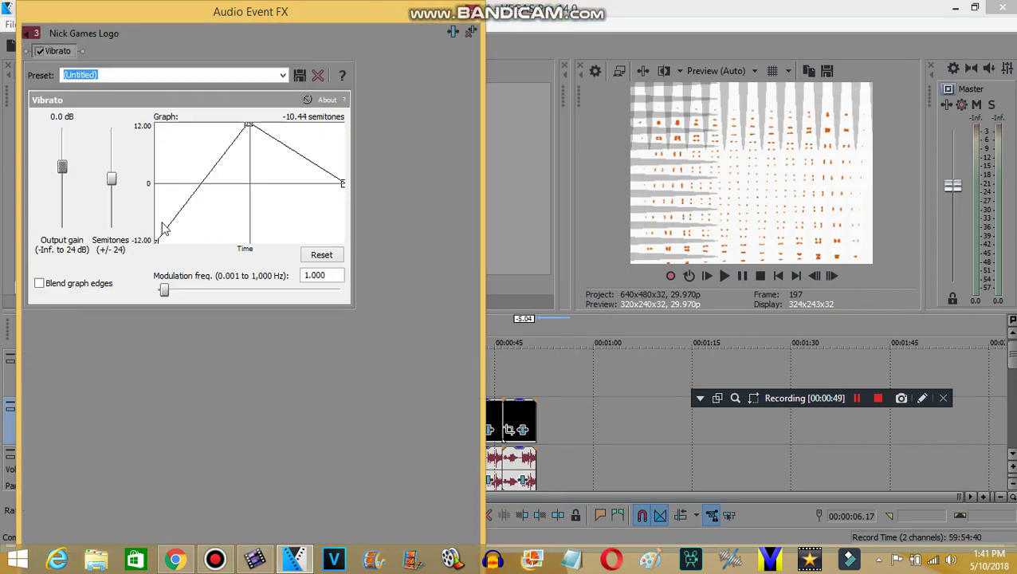
{"action": "left_click", "coordinate": [470, 31]}
Preview the third clip and inspect its Gradient Map video effect and the IL Vocodex effect on its audio.
{"action": "left_click", "coordinate": [267, 418]}
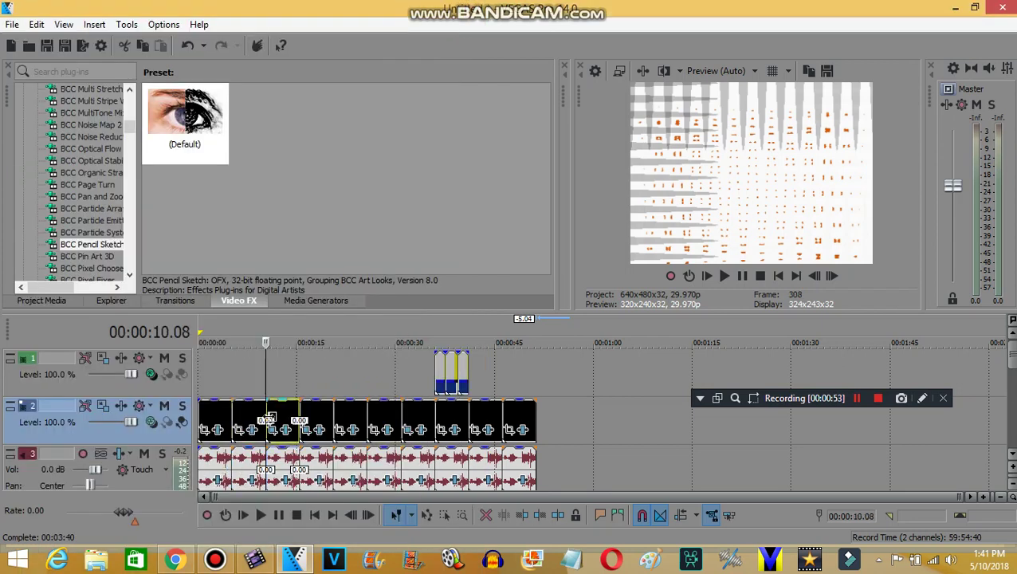
{"action": "left_click", "coordinate": [279, 421]}
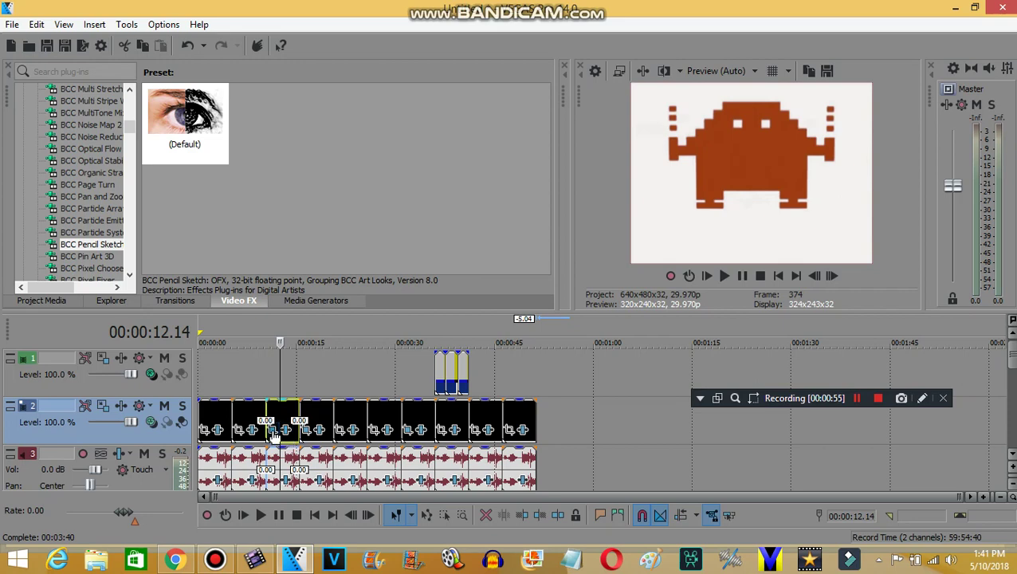
{"action": "left_click", "coordinate": [273, 431]}
{"action": "left_click", "coordinate": [154, 67]}
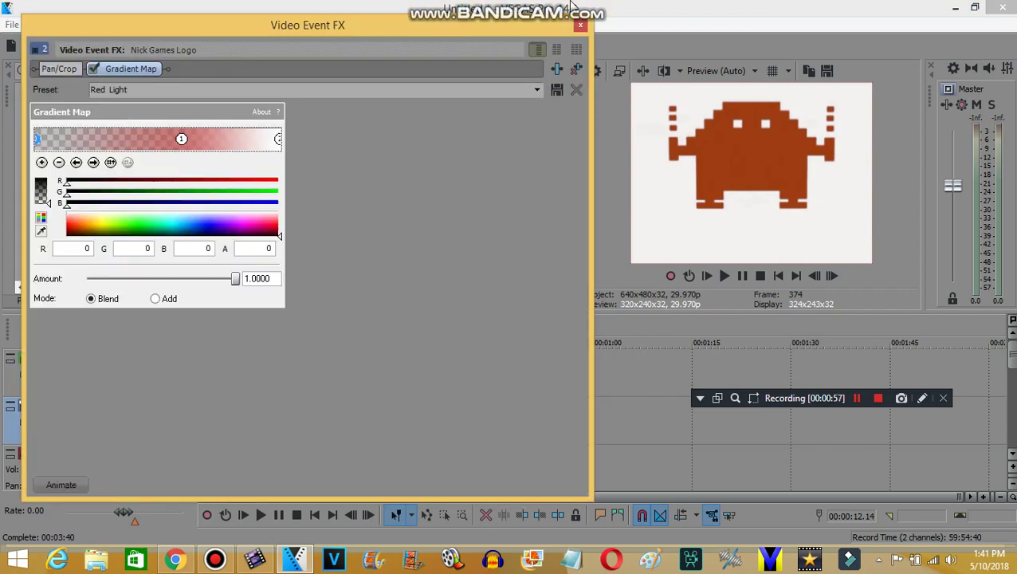
{"action": "left_click", "coordinate": [580, 25]}
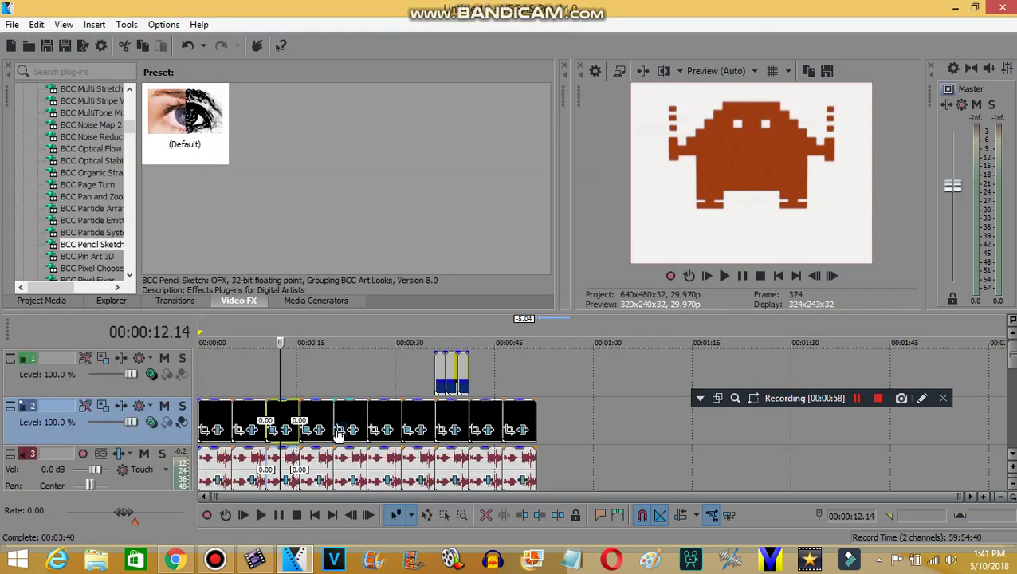
{"action": "left_click", "coordinate": [285, 481]}
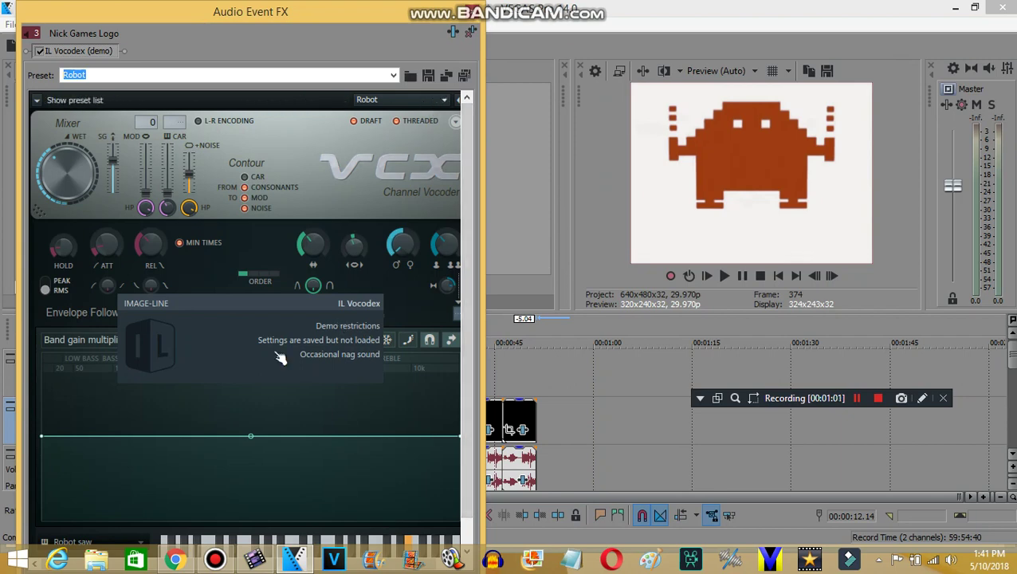
{"action": "left_click", "coordinate": [475, 14]}
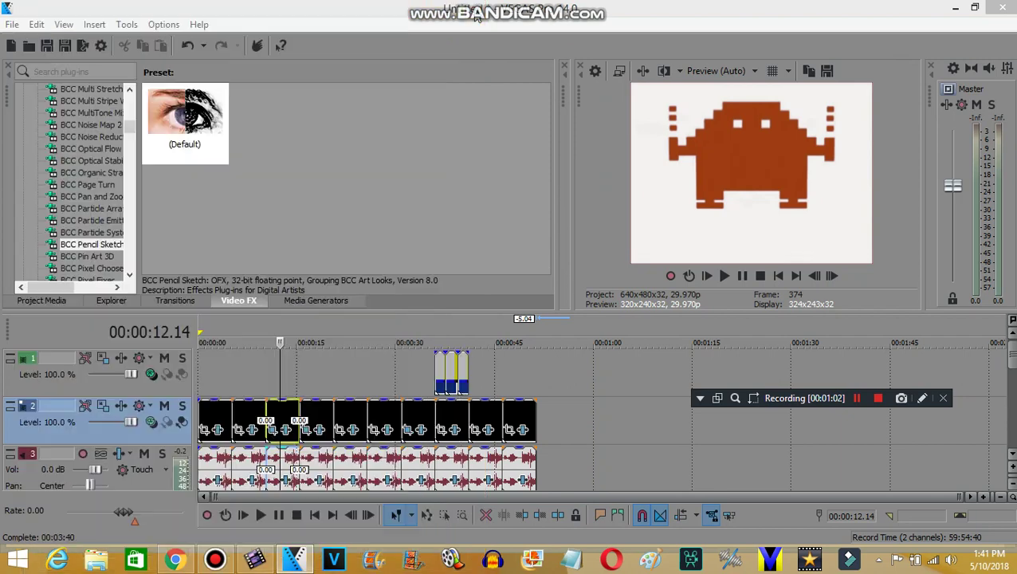
Preview the fourth clip and examine its Pan/Crop rotation keyframes and the settings of both HSL Adjust effects.
{"action": "left_click", "coordinate": [320, 422]}
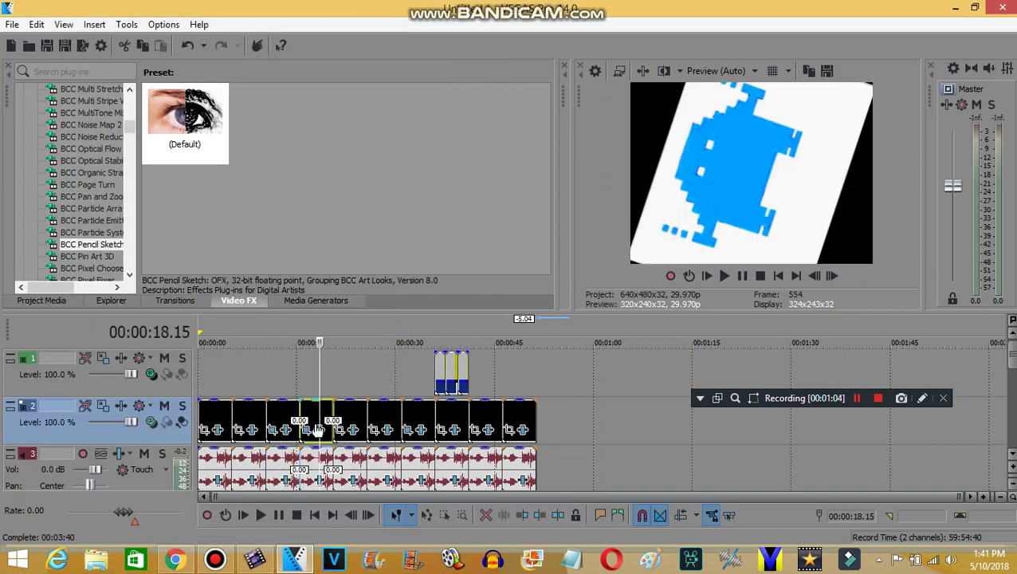
{"action": "left_click", "coordinate": [304, 430]}
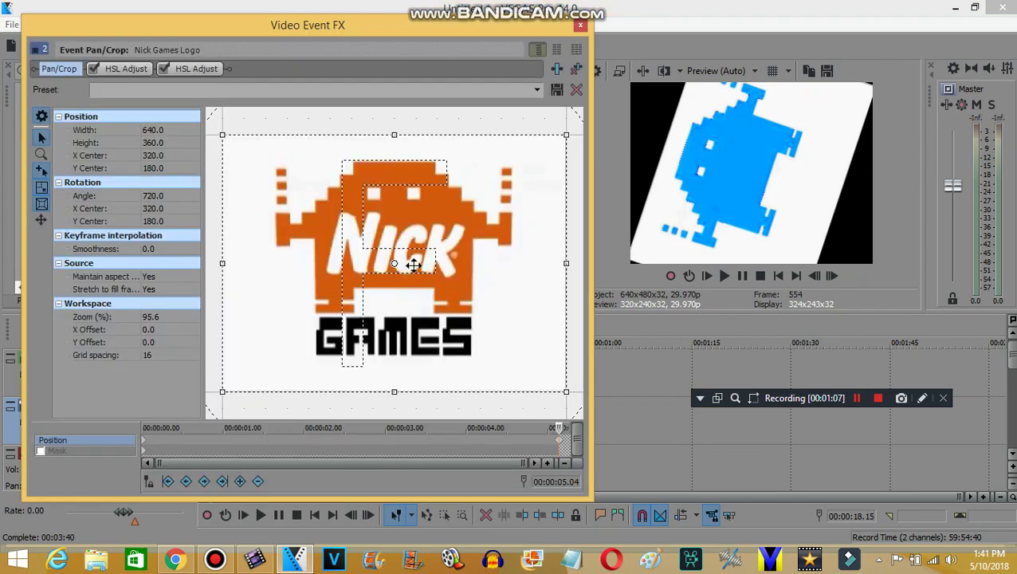
{"action": "left_click_drag", "start_coordinate": [557, 435], "coordinate": [4, 418]}
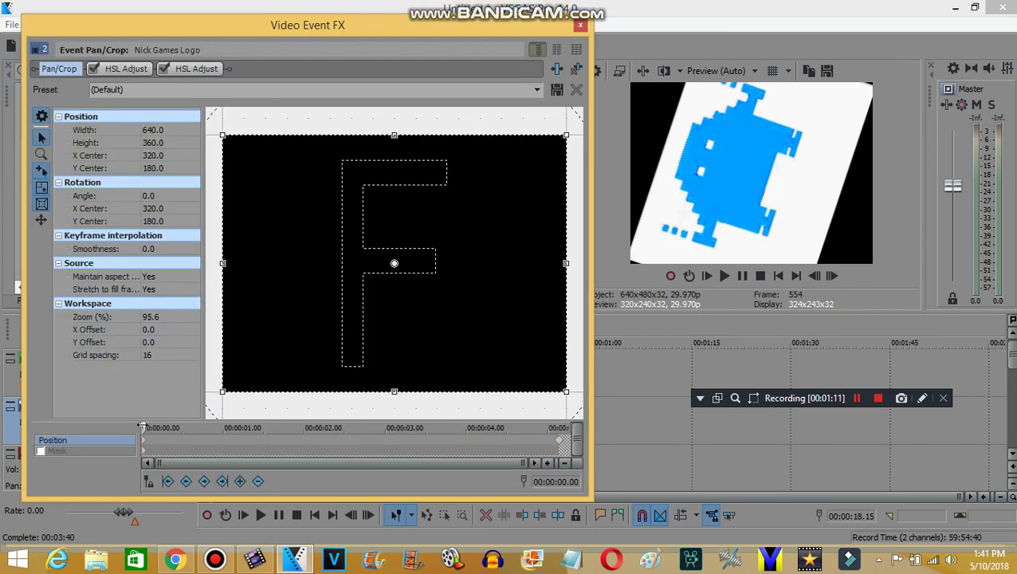
{"action": "left_click_drag", "start_coordinate": [160, 435], "coordinate": [558, 435]}
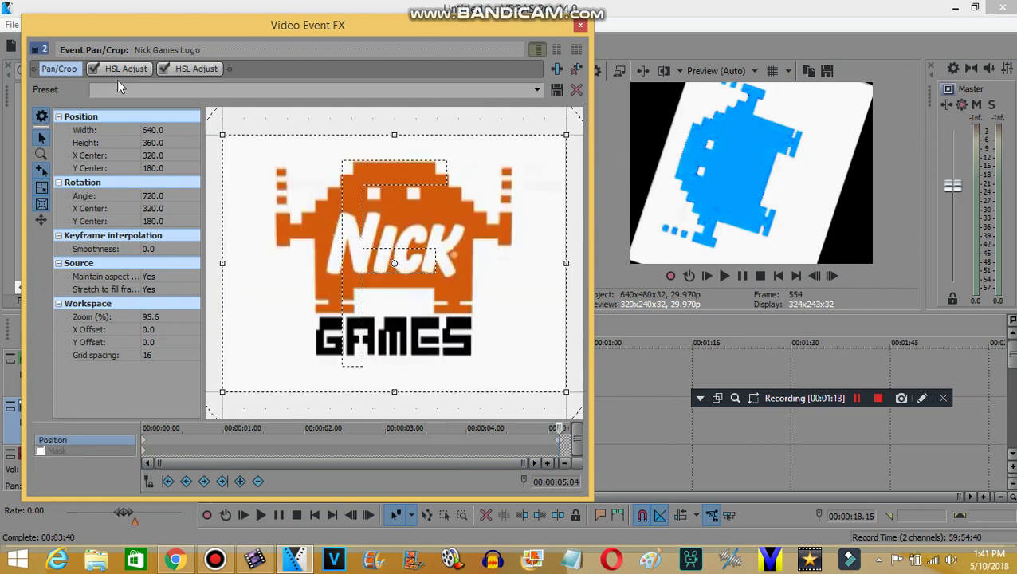
{"action": "left_click", "coordinate": [169, 195]}
{"action": "left_click", "coordinate": [126, 69]}
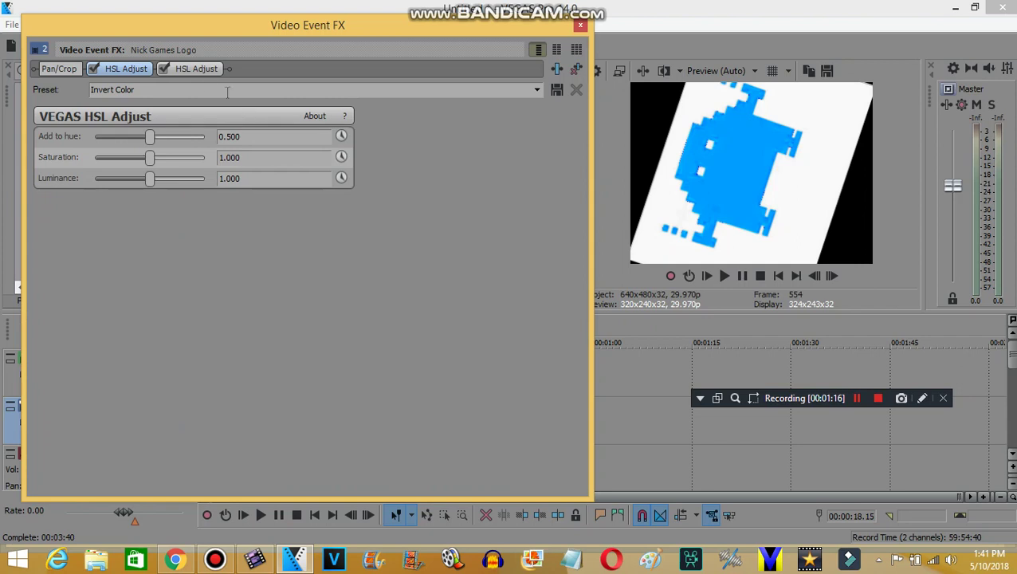
{"action": "left_click", "coordinate": [206, 70]}
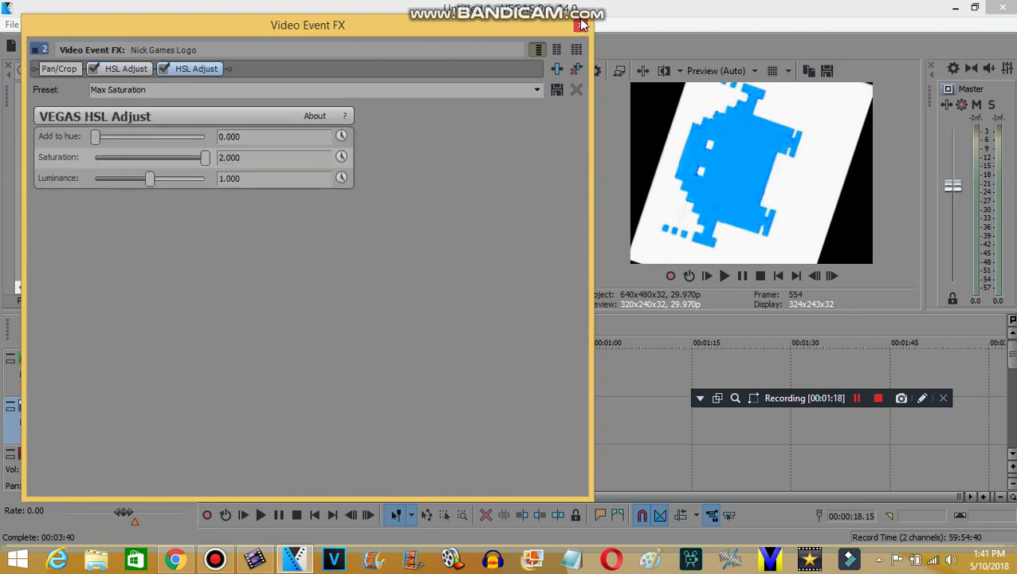
{"action": "left_click", "coordinate": [580, 25]}
Review the Vibrato, ExpressFX Chorus and ExpressFX Distortion settings on the fourth clip's audio.
{"action": "left_click", "coordinate": [319, 477]}
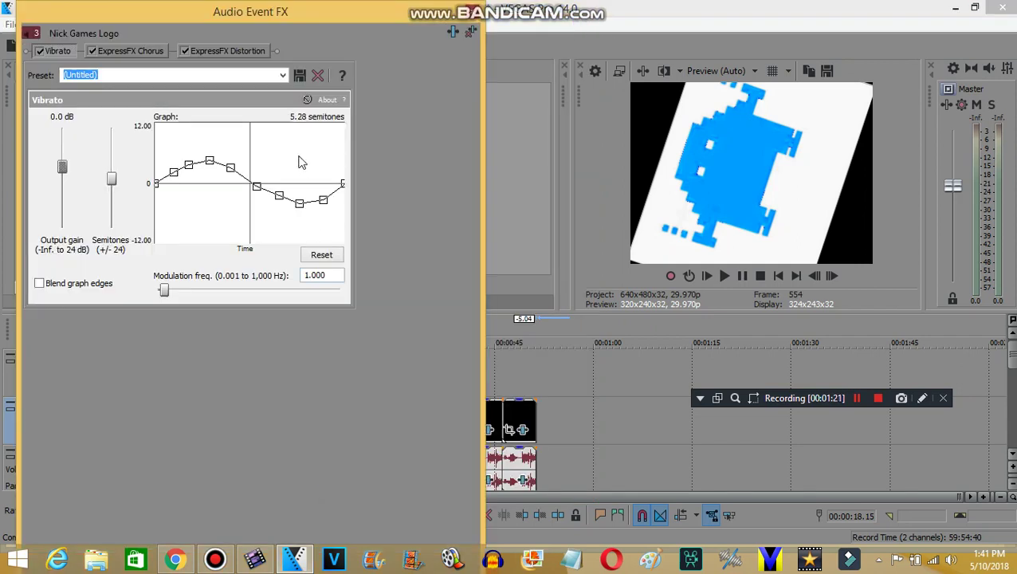
{"action": "left_click", "coordinate": [122, 52]}
{"action": "left_click", "coordinate": [243, 50]}
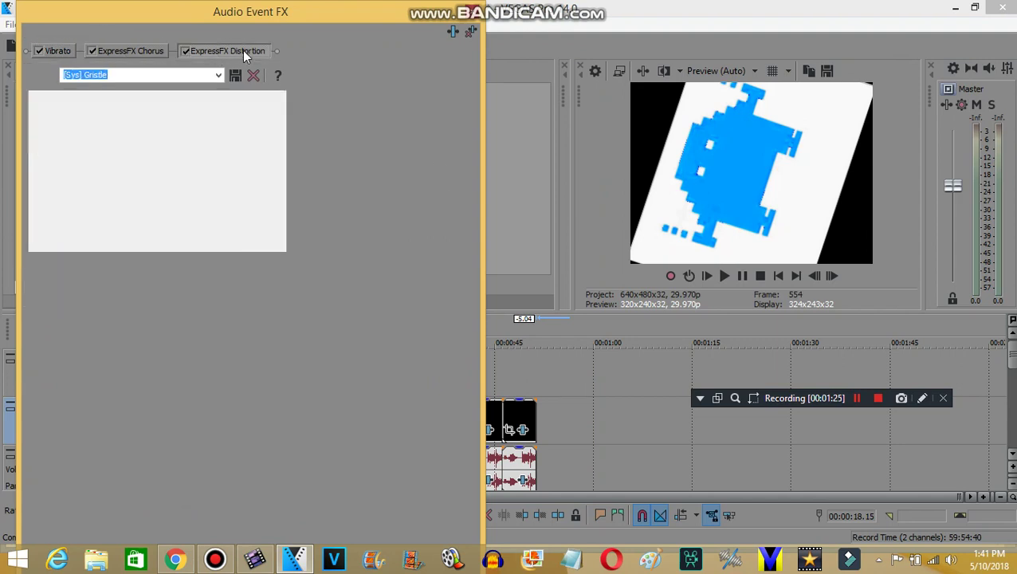
{"action": "left_click", "coordinate": [477, 10]}
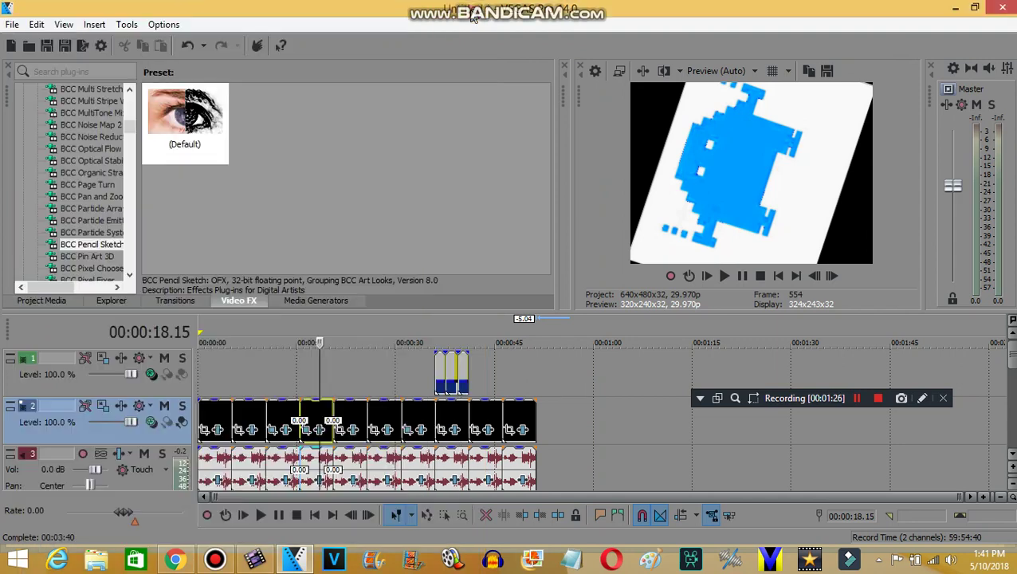
Inspect the fifth clip's TV Simulator video effect from its first to last keyframe.
{"action": "left_click", "coordinate": [352, 429]}
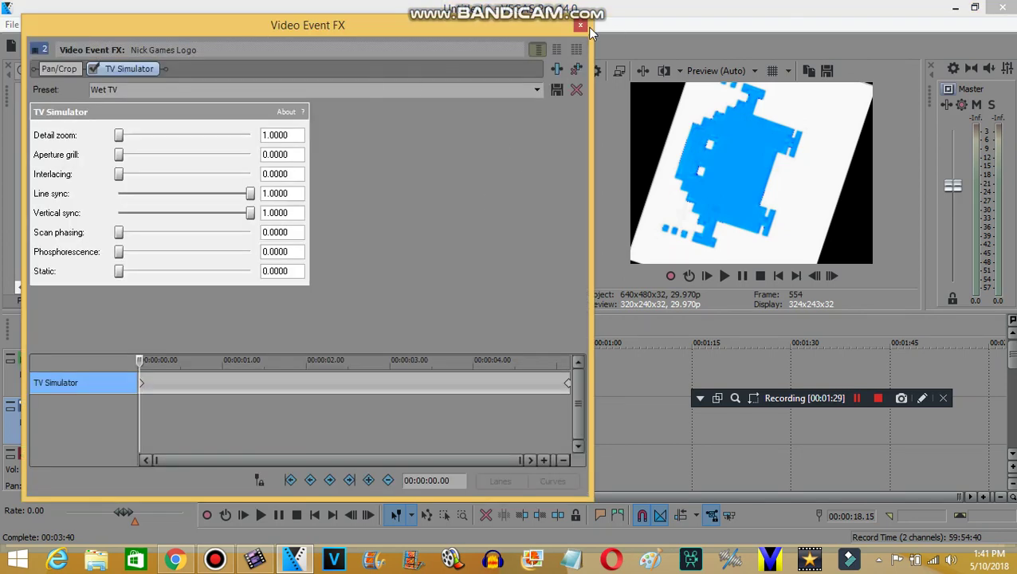
{"action": "left_click_drag", "start_coordinate": [141, 360], "coordinate": [339, 361]}
{"action": "left_click_drag", "start_coordinate": [388, 339], "coordinate": [568, 323]}
{"action": "left_click", "coordinate": [580, 25]}
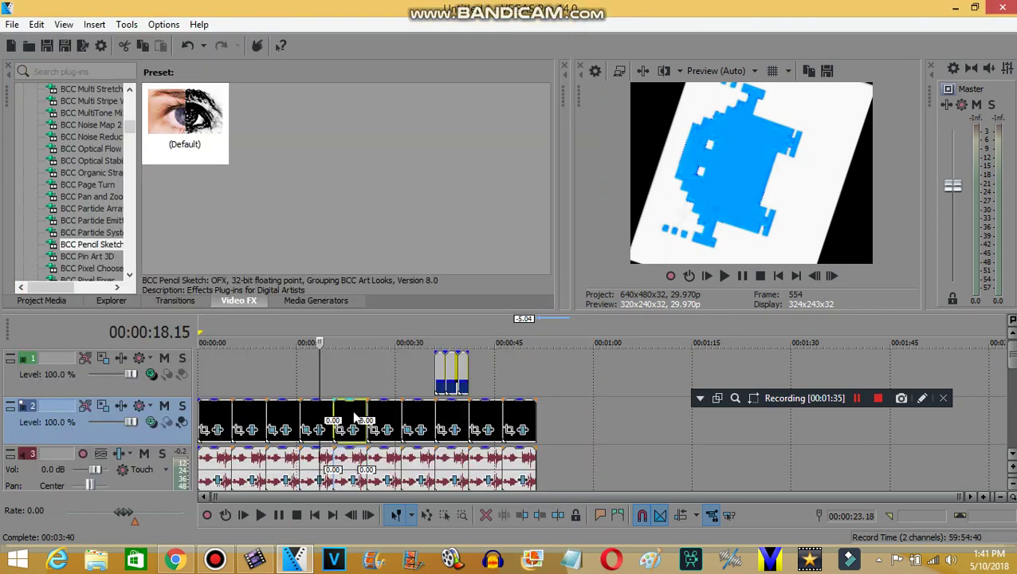
Preview the fifth clip and compare the graphs of the two Vibrato effects on its audio.
{"action": "left_click", "coordinate": [353, 423]}
{"action": "left_click", "coordinate": [355, 481]}
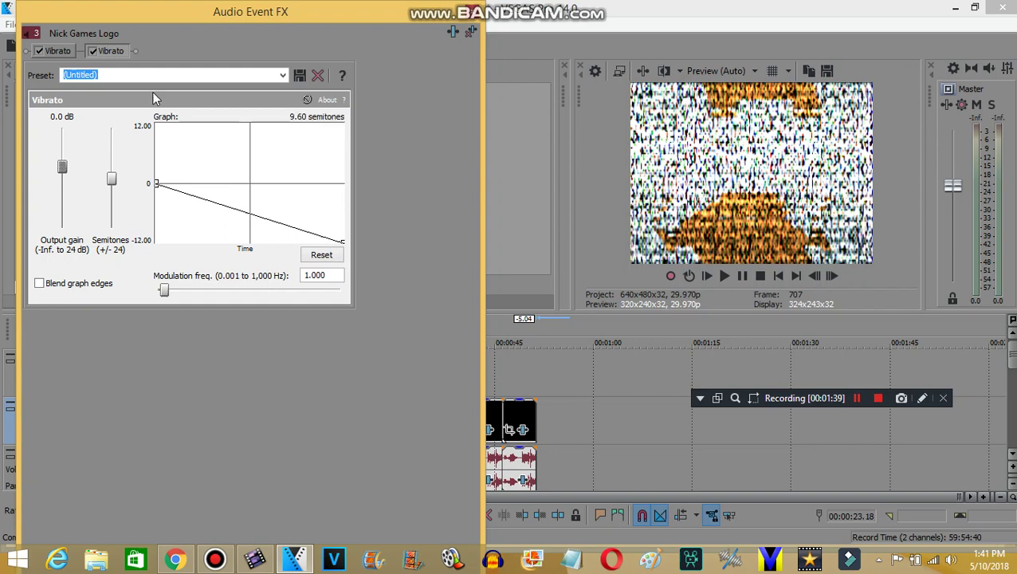
{"action": "left_click", "coordinate": [58, 50]}
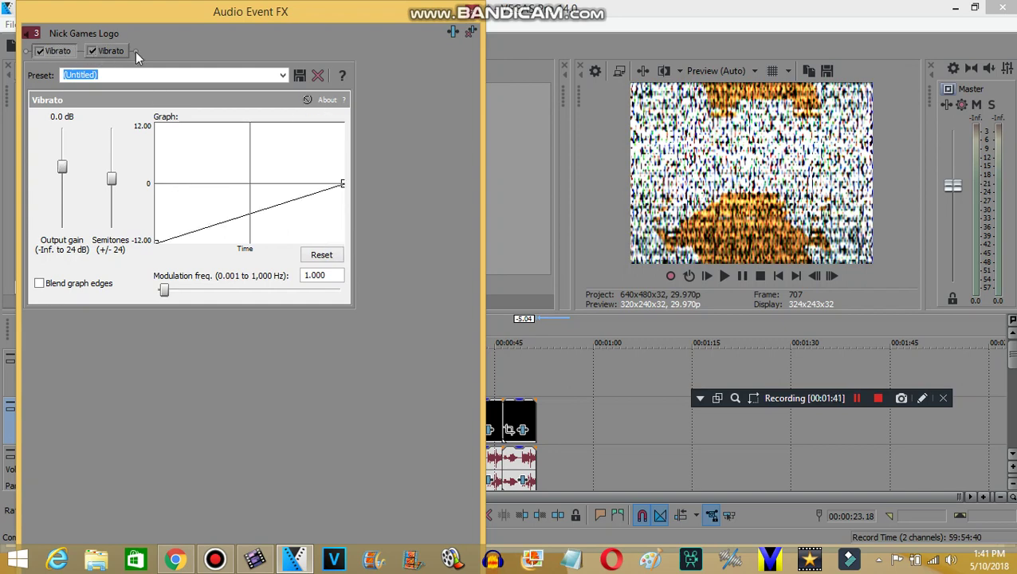
{"action": "left_click", "coordinate": [112, 50]}
{"action": "left_click", "coordinate": [481, 19]}
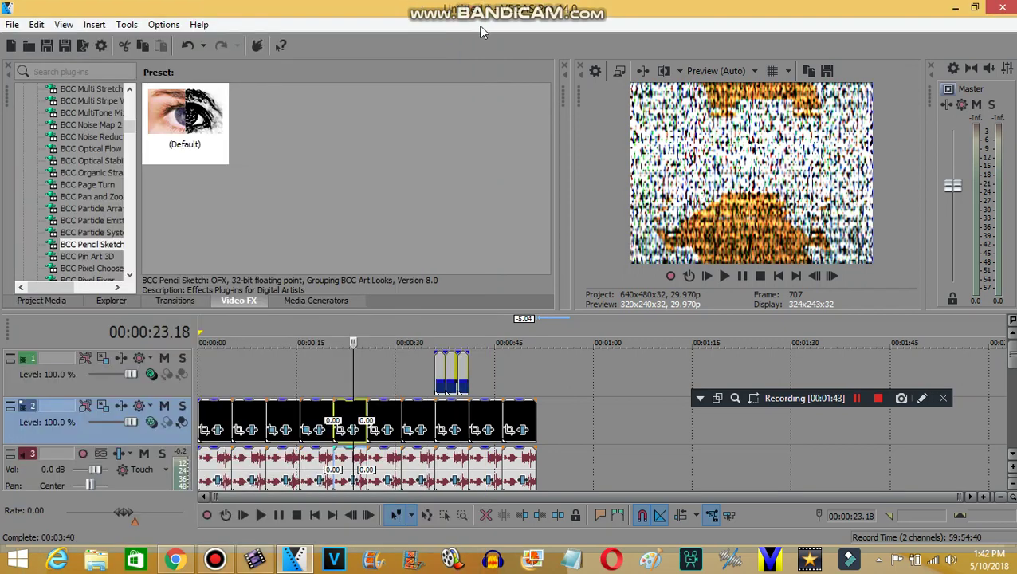
Preview the sixth clip and review its Invert, TV Simulator and Wave video effects and the IL Vocodex preset on its audio.
{"action": "left_click", "coordinate": [383, 411]}
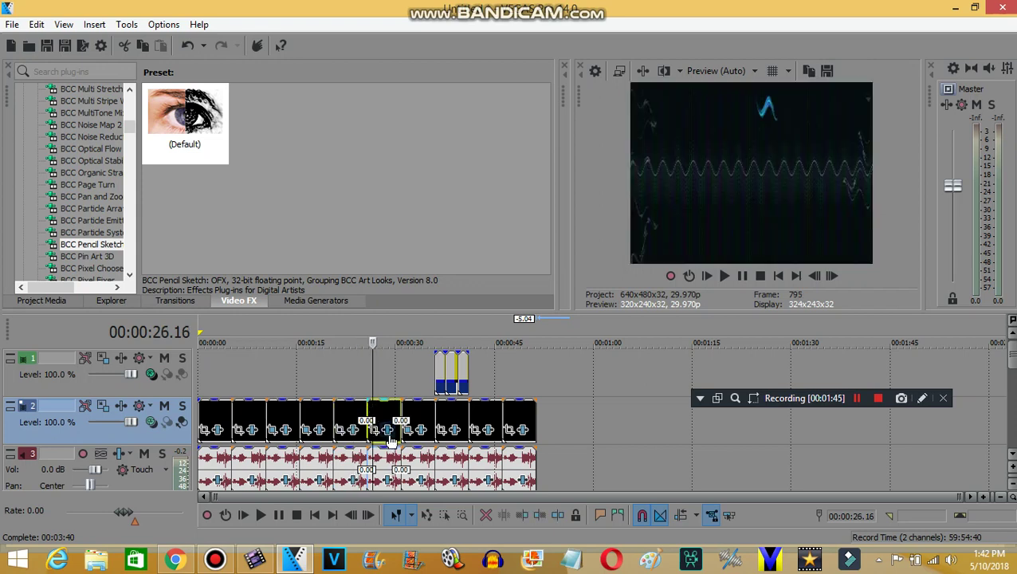
{"action": "left_click", "coordinate": [389, 431]}
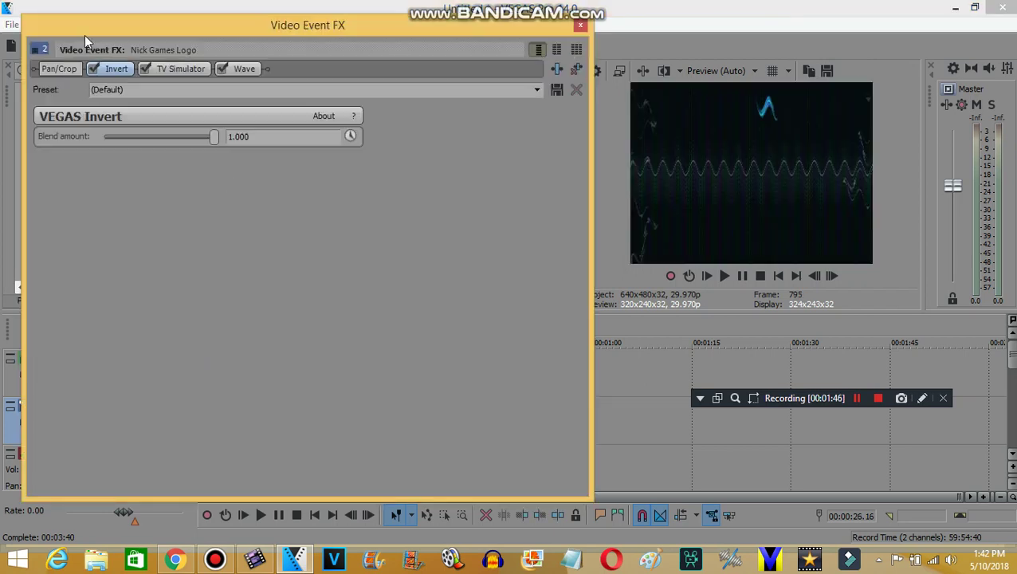
{"action": "left_click", "coordinate": [179, 71]}
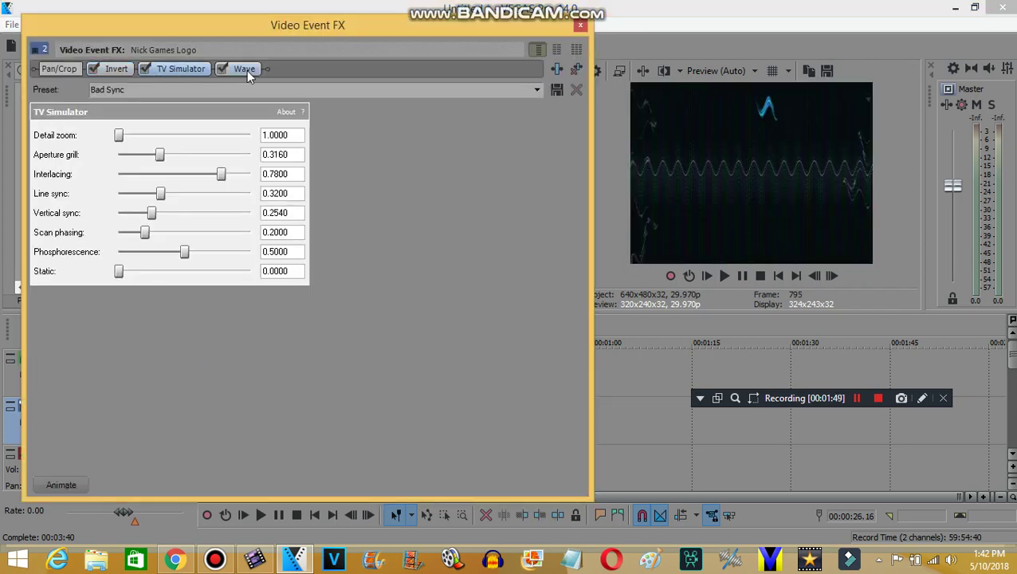
{"action": "left_click", "coordinate": [251, 69]}
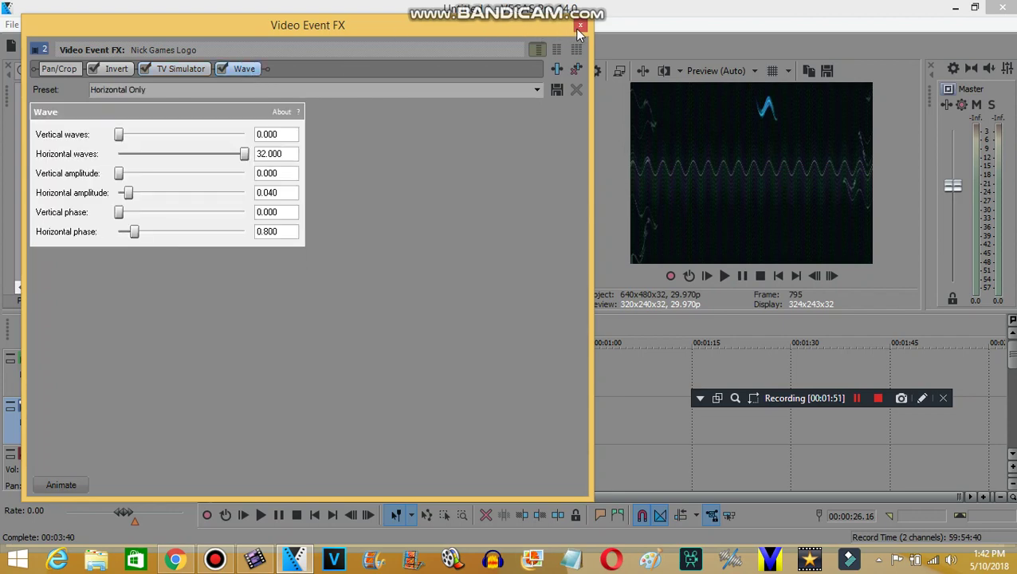
{"action": "left_click", "coordinate": [580, 25]}
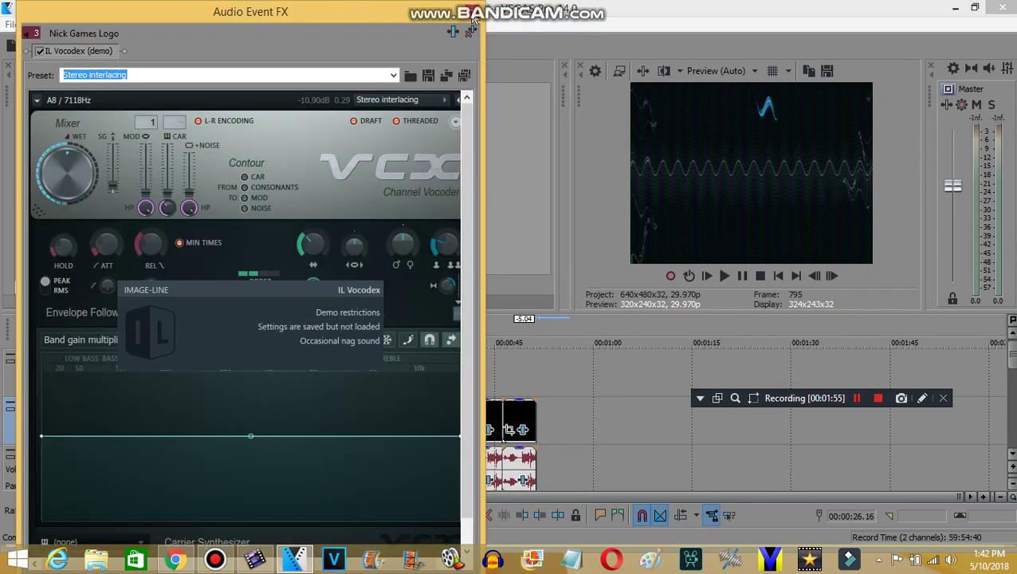
{"action": "left_click", "coordinate": [475, 7]}
Inspect the seventh clip's Pan/Crop keyframes and Wave effect, and preview its picture.
{"action": "left_click", "coordinate": [414, 431]}
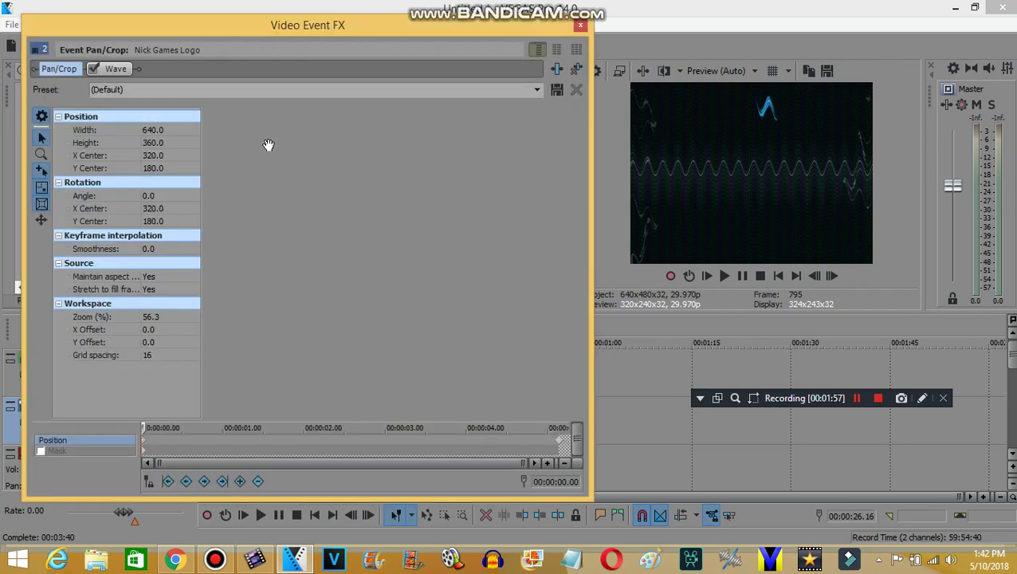
{"action": "left_click", "coordinate": [158, 429]}
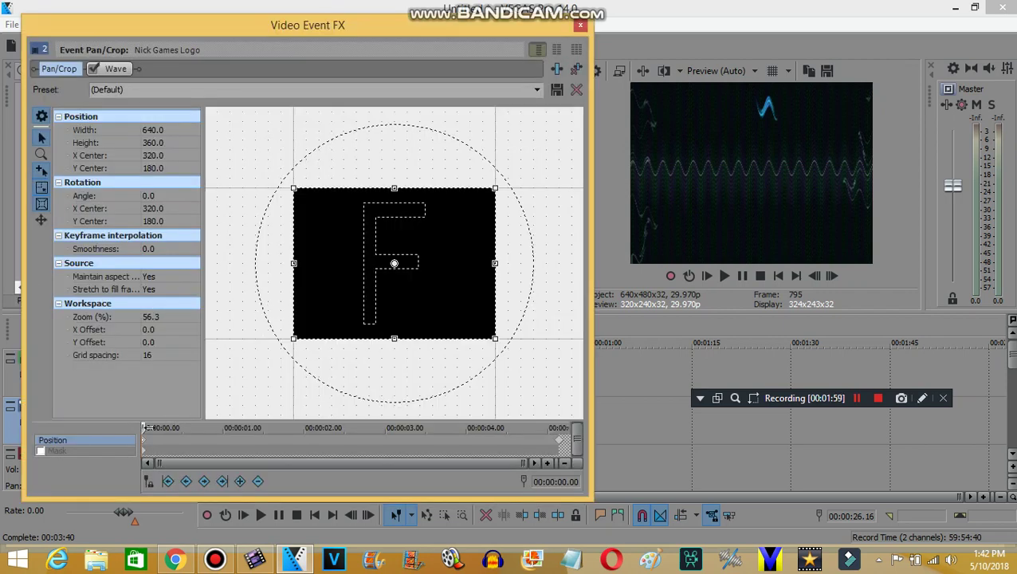
{"action": "left_click", "coordinate": [116, 68]}
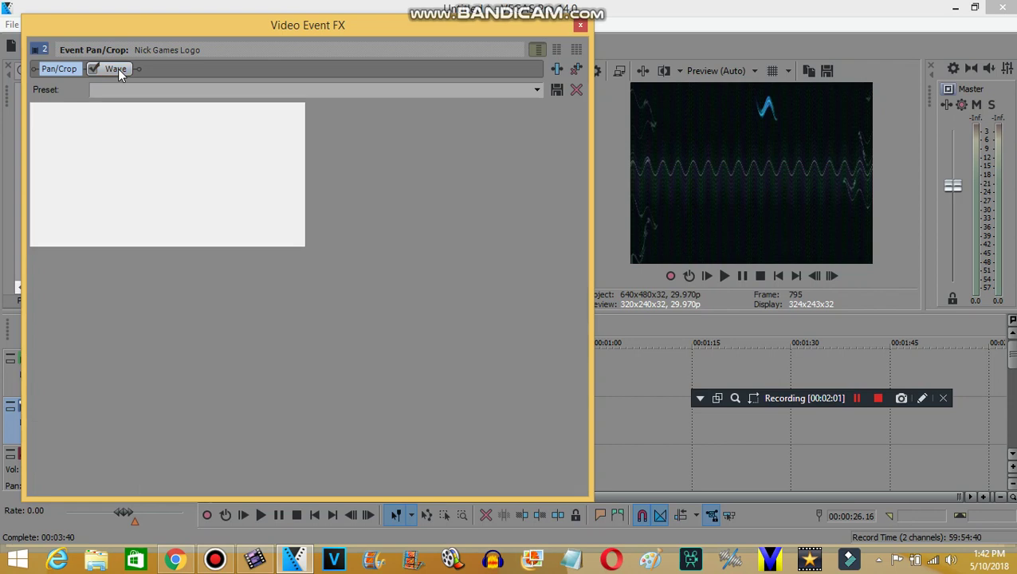
{"action": "left_click_drag", "start_coordinate": [142, 363], "coordinate": [681, 393]}
{"action": "left_click", "coordinate": [581, 26]}
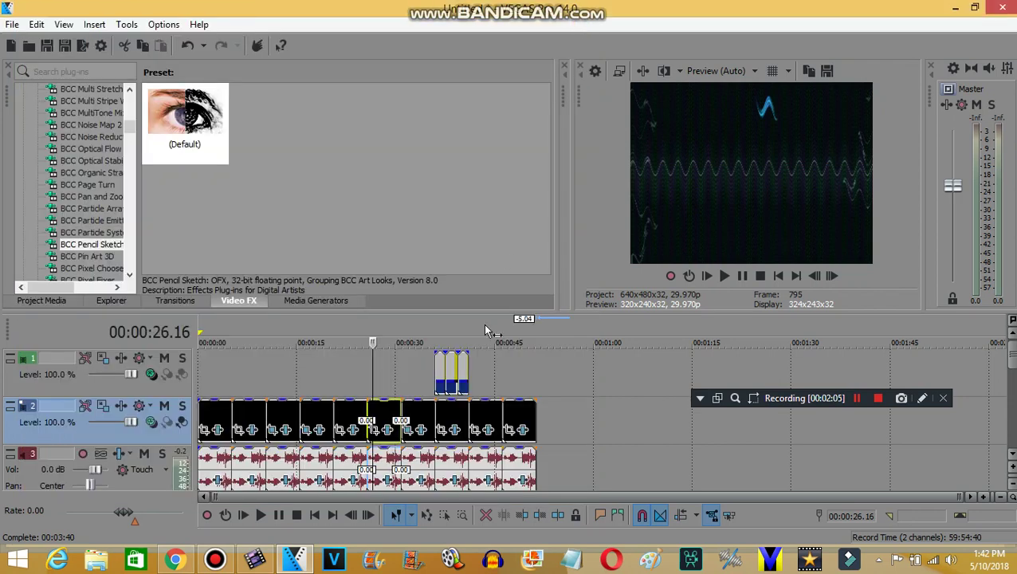
{"action": "left_click", "coordinate": [415, 432]}
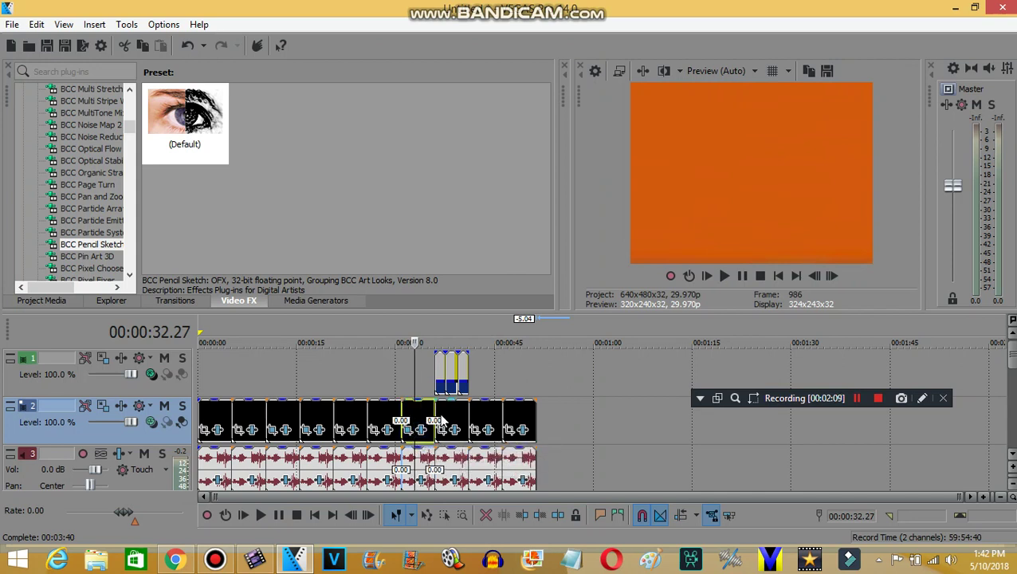
Preview the eighth clip and check the video effects on the middle overlay clip above it.
{"action": "left_click", "coordinate": [444, 422]}
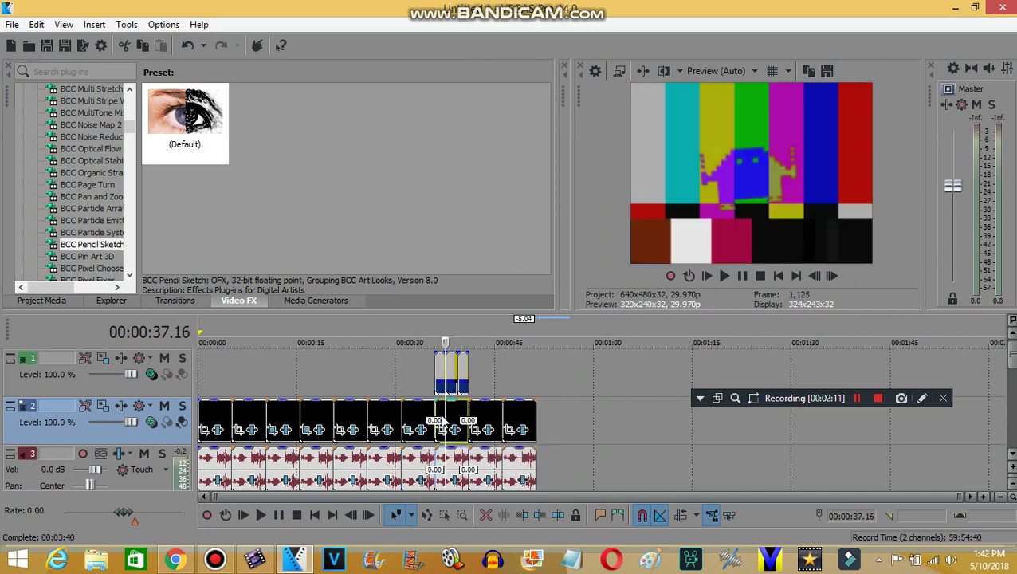
{"action": "right_click", "coordinate": [450, 381]}
{"action": "left_click", "coordinate": [514, 177]}
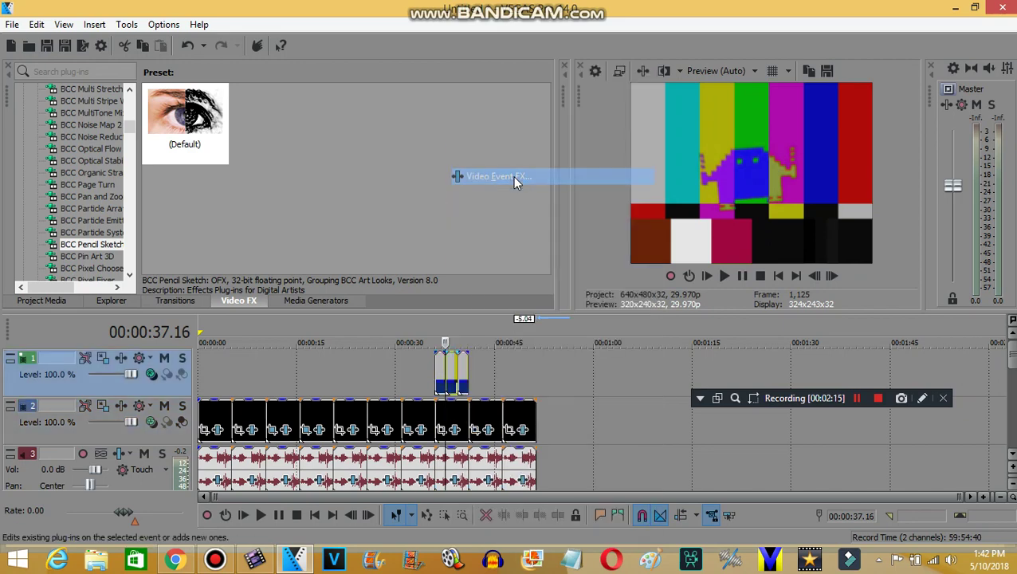
{"action": "left_click", "coordinate": [578, 22]}
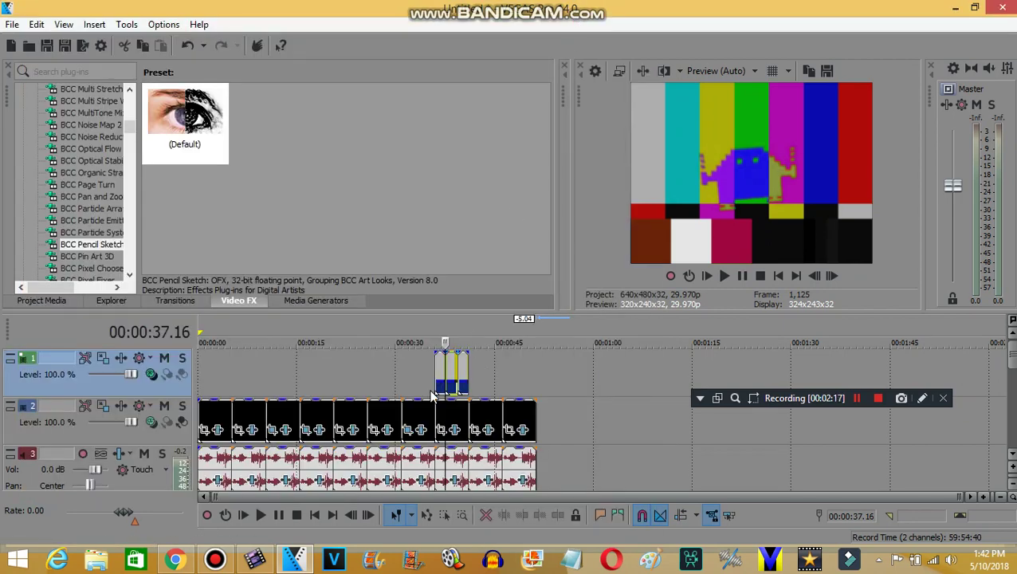
{"action": "left_click", "coordinate": [922, 398]}
{"action": "mouse_move", "coordinate": [452, 252]}
{"action": "left_mouse_down"}
{"action": "mouse_move", "coordinate": [406, 270]}
{"action": "mouse_move", "coordinate": [419, 302]}
{"action": "mouse_move", "coordinate": [469, 301]}
{"action": "left_mouse_up"}
{"action": "left_click_drag", "start_coordinate": [456, 254], "coordinate": [444, 277]}
{"action": "left_click_drag", "start_coordinate": [526, 229], "coordinate": [527, 274]}
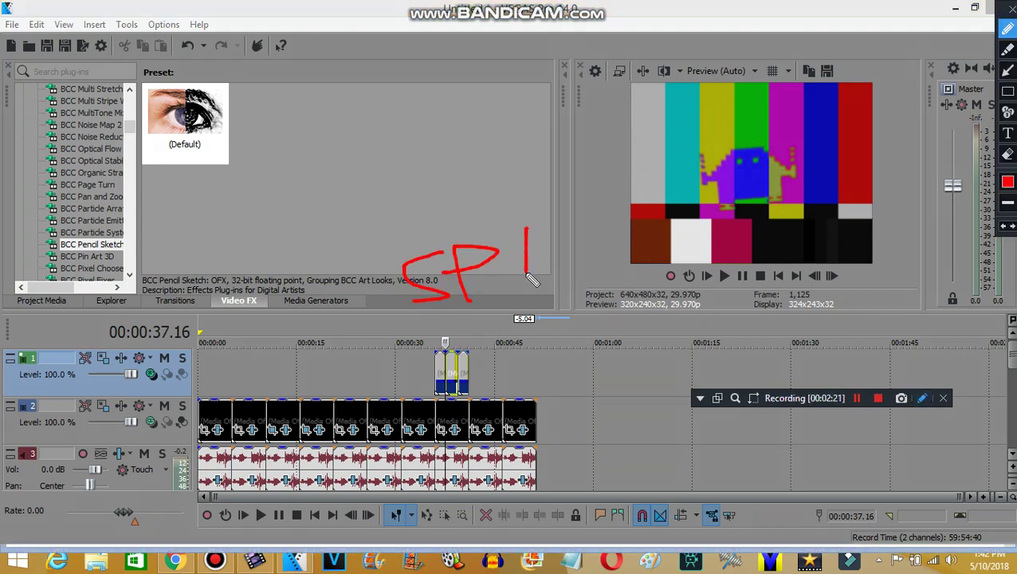
{"action": "left_click_drag", "start_coordinate": [566, 239], "coordinate": [568, 273]}
{"action": "left_click_drag", "start_coordinate": [599, 242], "coordinate": [600, 279]}
{"action": "left_click_drag", "start_coordinate": [590, 279], "coordinate": [588, 301]}
{"action": "mouse_move", "coordinate": [598, 342]}
{"action": "left_mouse_down"}
{"action": "mouse_move", "coordinate": [595, 387]}
{"action": "mouse_move", "coordinate": [631, 356]}
{"action": "mouse_move", "coordinate": [655, 390]}
{"action": "left_mouse_up"}
{"action": "mouse_move", "coordinate": [647, 390]}
{"action": "left_mouse_down"}
{"action": "mouse_move", "coordinate": [660, 332]}
{"action": "mouse_move", "coordinate": [679, 369]}
{"action": "mouse_move", "coordinate": [676, 350]}
{"action": "mouse_move", "coordinate": [709, 347]}
{"action": "mouse_move", "coordinate": [732, 372]}
{"action": "mouse_move", "coordinate": [742, 346]}
{"action": "mouse_move", "coordinate": [745, 369]}
{"action": "mouse_move", "coordinate": [742, 357]}
{"action": "mouse_move", "coordinate": [771, 354]}
{"action": "mouse_move", "coordinate": [749, 352]}
{"action": "mouse_move", "coordinate": [815, 342]}
{"action": "mouse_move", "coordinate": [837, 356]}
{"action": "mouse_move", "coordinate": [789, 368]}
{"action": "left_mouse_up"}
{"action": "left_click", "coordinate": [1007, 28]}
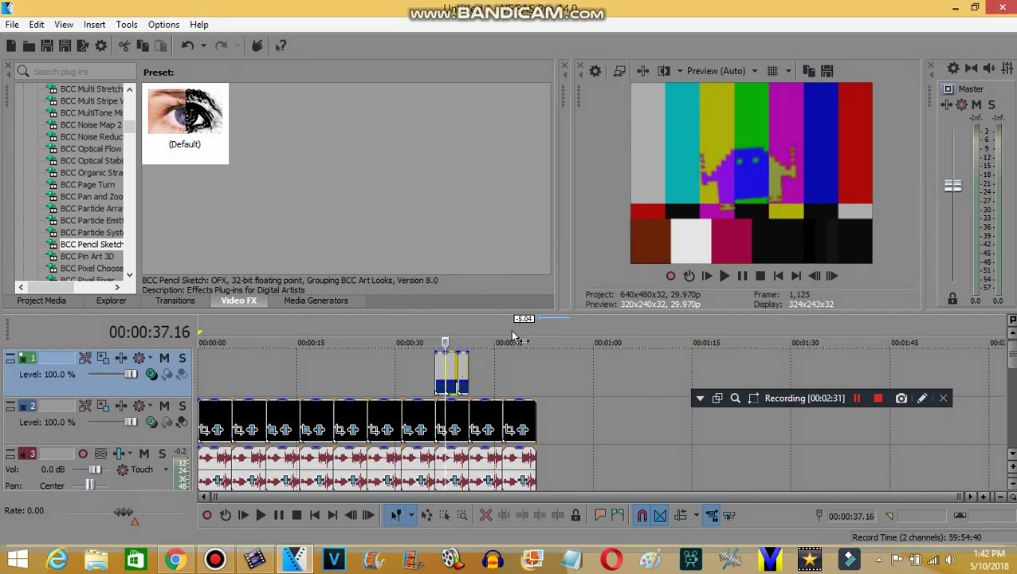
Review the eighth clip's Invert effect and the Time Stretch mode and percentage on its audio.
{"action": "left_click", "coordinate": [454, 431]}
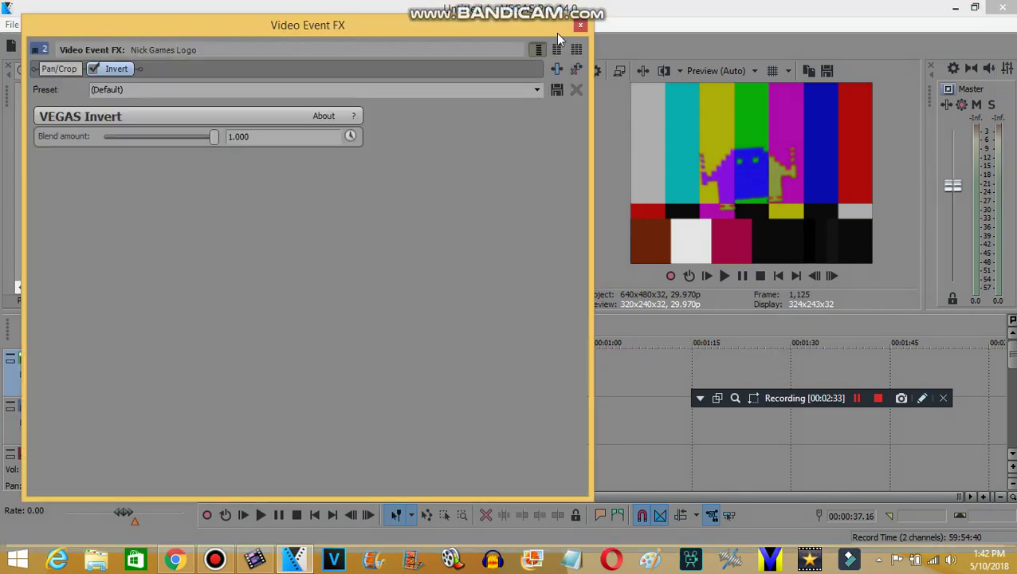
{"action": "left_click", "coordinate": [581, 28]}
{"action": "left_click", "coordinate": [456, 481]}
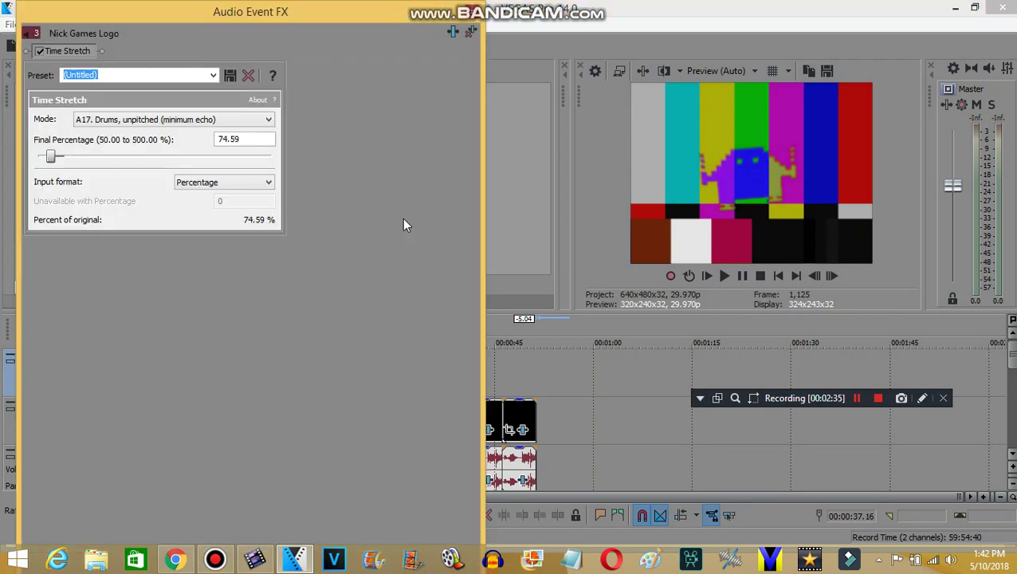
{"action": "key", "text": "Return"}
{"action": "left_click", "coordinate": [229, 119]}
{"action": "left_click", "coordinate": [143, 297]}
{"action": "left_click", "coordinate": [470, 12]}
Preview the ninth clip and examine its Bump Map and two Mirror effects and the Vibrato graph on its audio.
{"action": "left_click", "coordinate": [496, 420]}
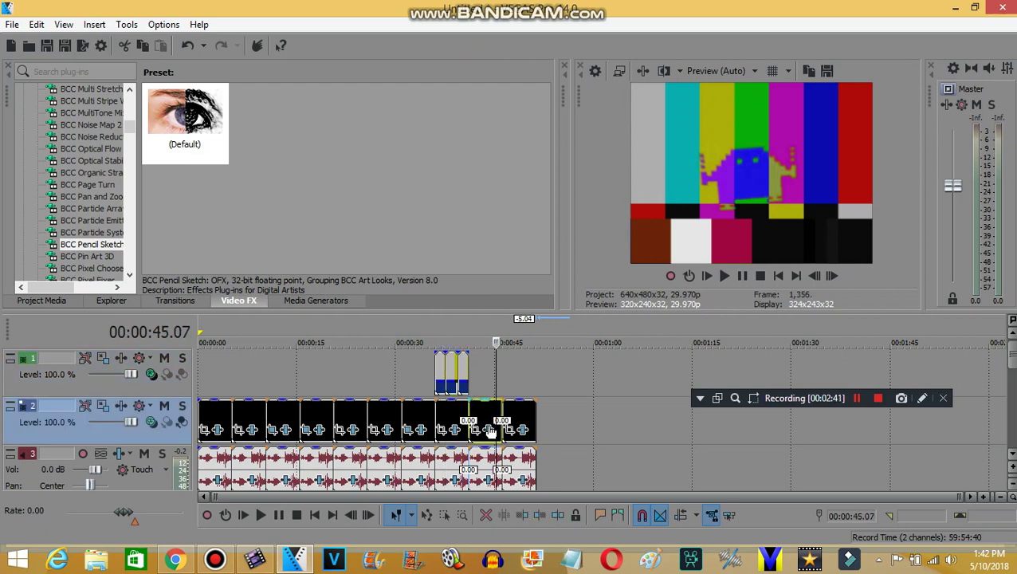
{"action": "left_click", "coordinate": [488, 429]}
{"action": "left_click", "coordinate": [115, 69]}
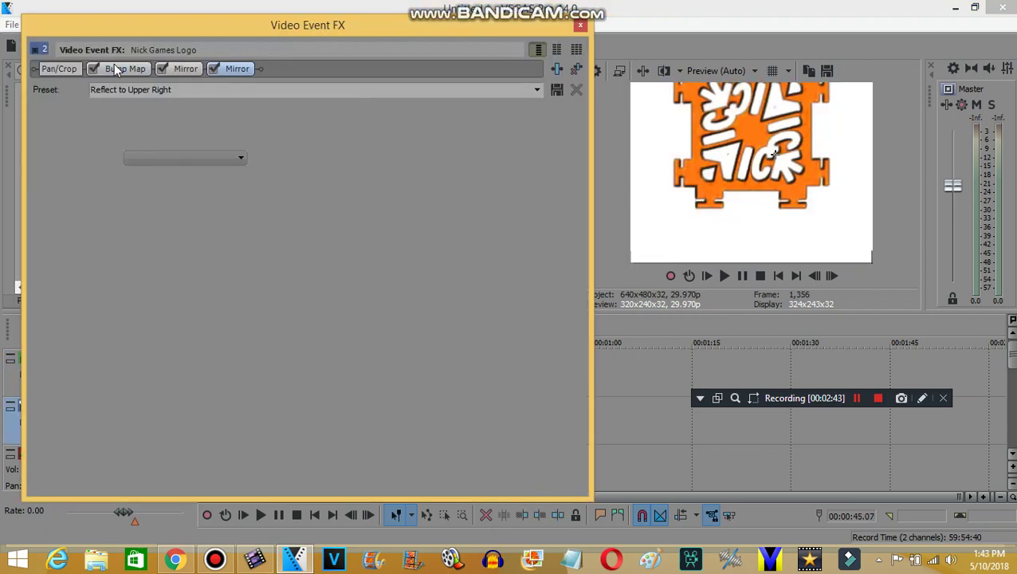
{"action": "left_click", "coordinate": [182, 69]}
{"action": "left_click", "coordinate": [236, 69]}
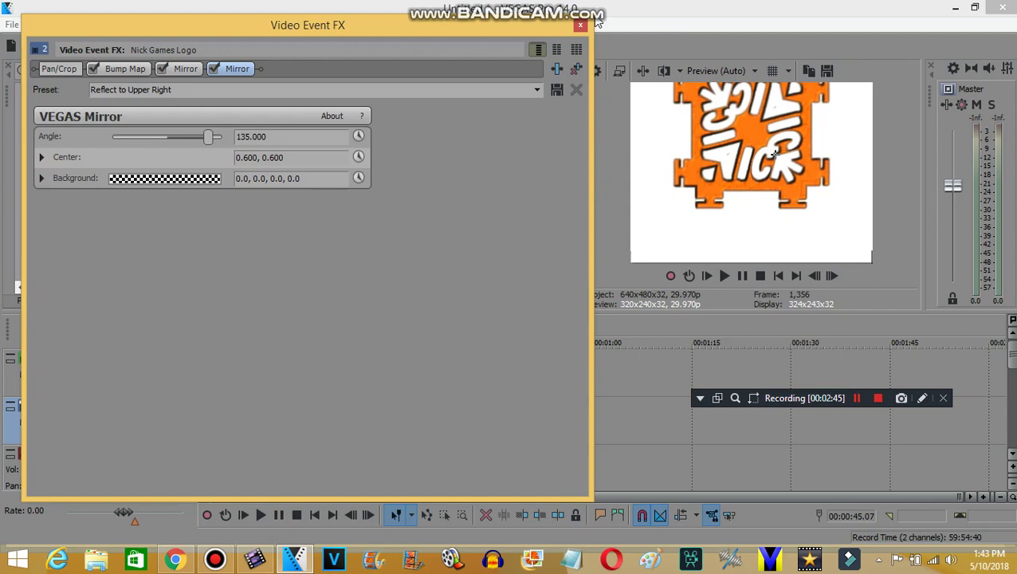
{"action": "left_click", "coordinate": [581, 25]}
{"action": "left_click", "coordinate": [490, 482]}
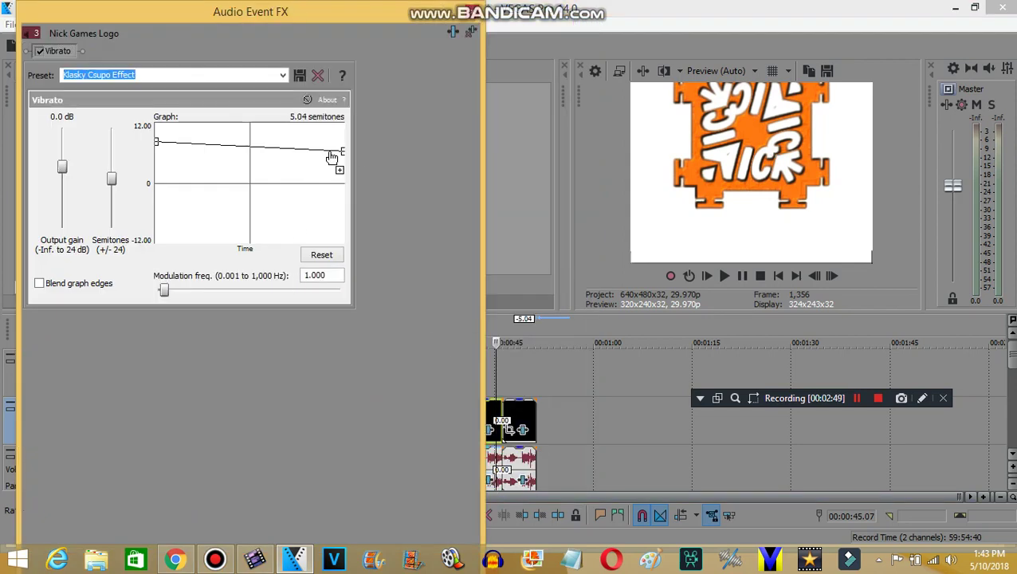
{"action": "left_click", "coordinate": [471, 11]}
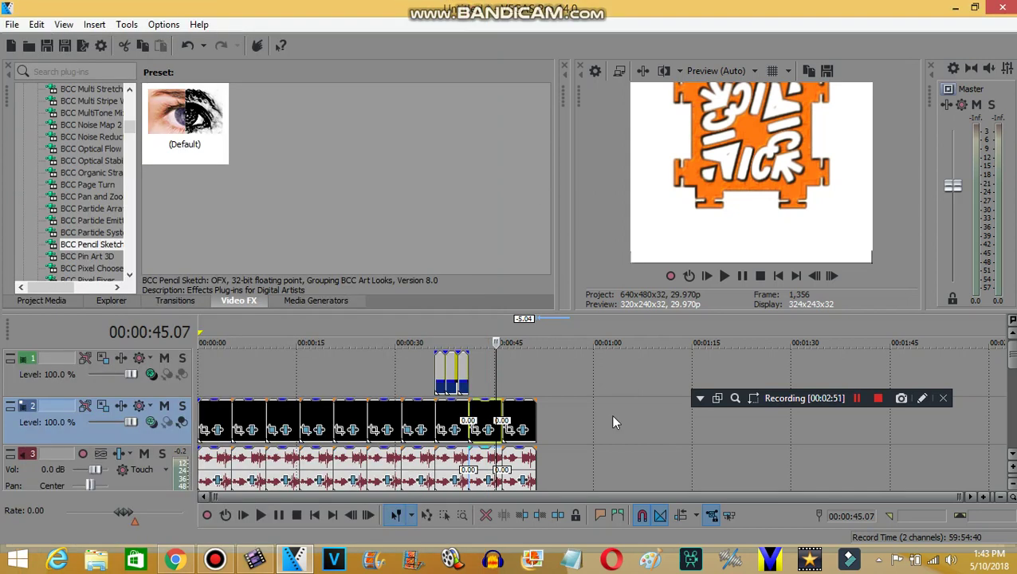
Preview the tenth clip and review its Channel Blend, Swirl and Wave effects and the IL Vocodex preset on its audio.
{"action": "left_click", "coordinate": [526, 429]}
{"action": "left_click", "coordinate": [523, 430]}
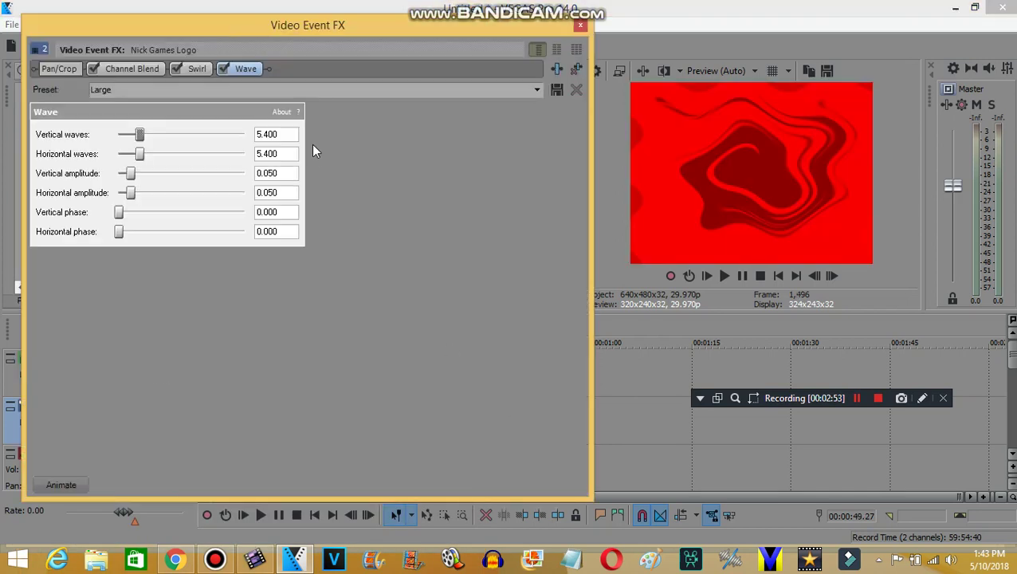
{"action": "left_click", "coordinate": [135, 68]}
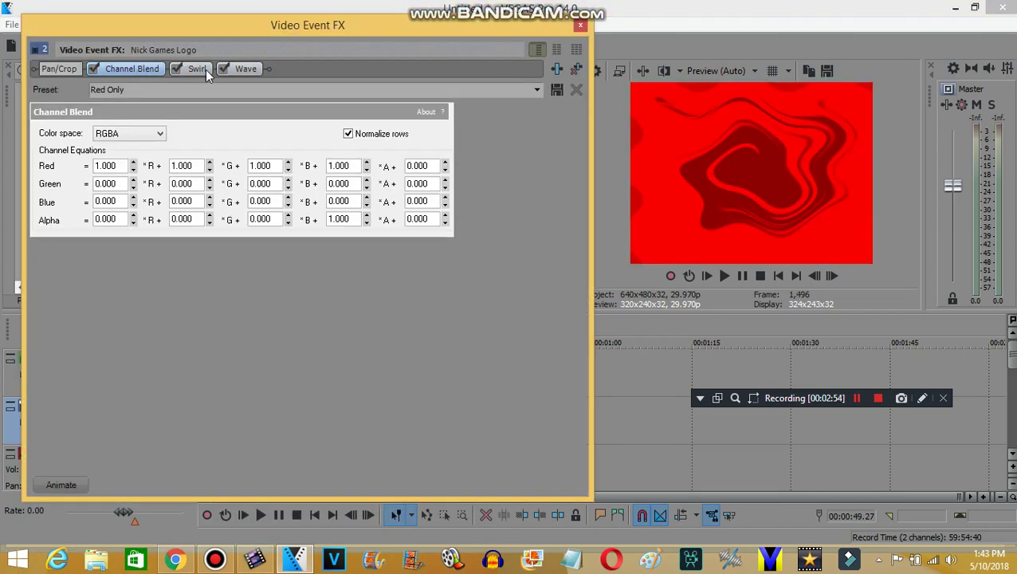
{"action": "left_click", "coordinate": [197, 69]}
{"action": "left_click", "coordinate": [248, 72]}
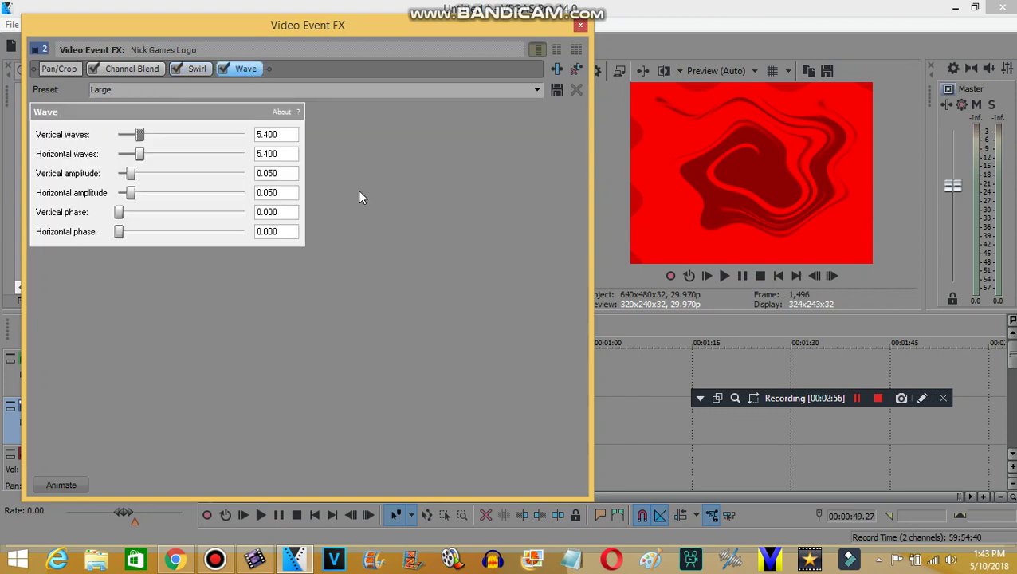
{"action": "left_click", "coordinate": [580, 26]}
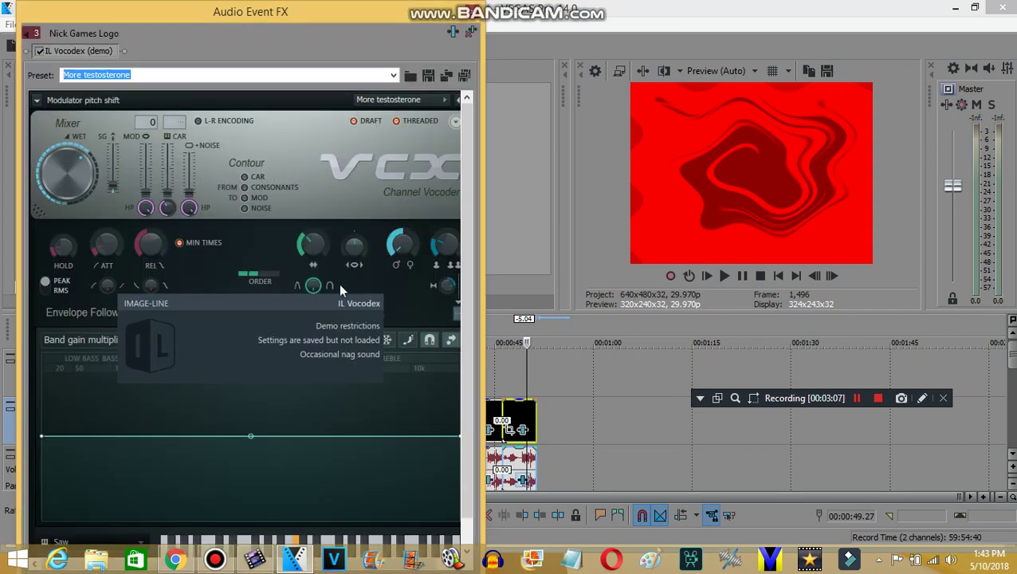
{"action": "left_click", "coordinate": [471, 10]}
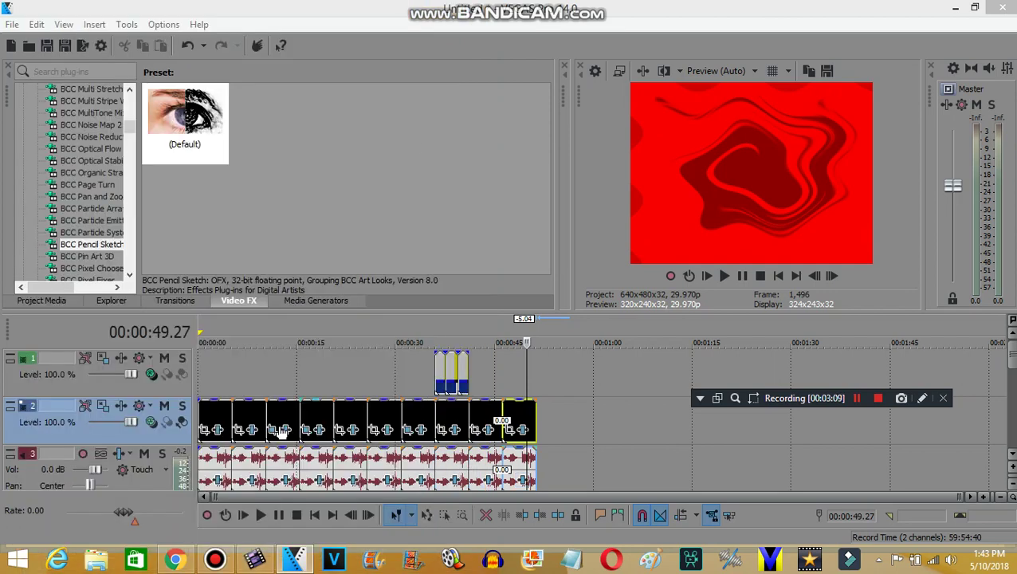
Play the whole timeline from the start of the first clip.
{"action": "left_click", "coordinate": [200, 410]}
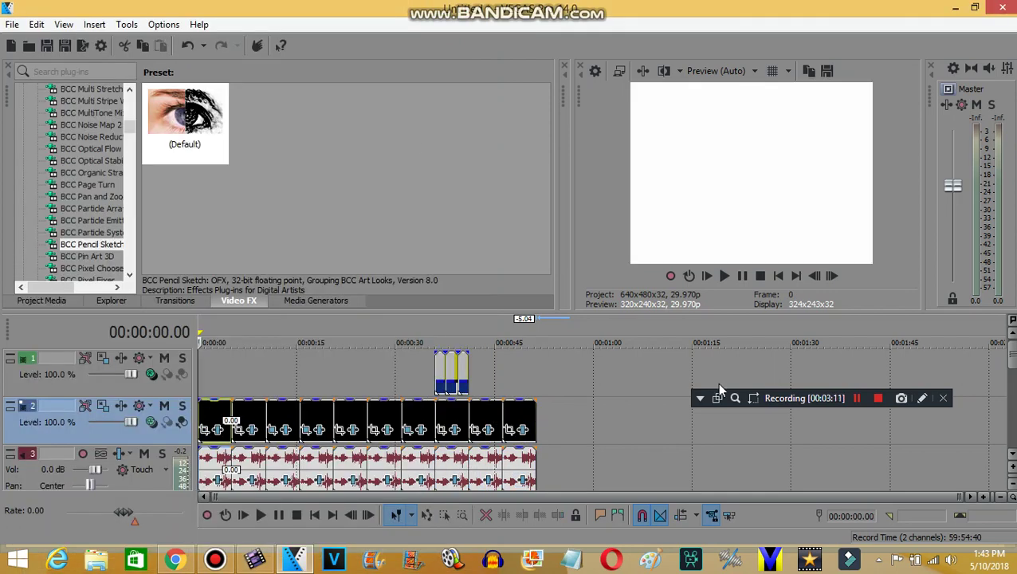
{"action": "left_click", "coordinate": [723, 276]}
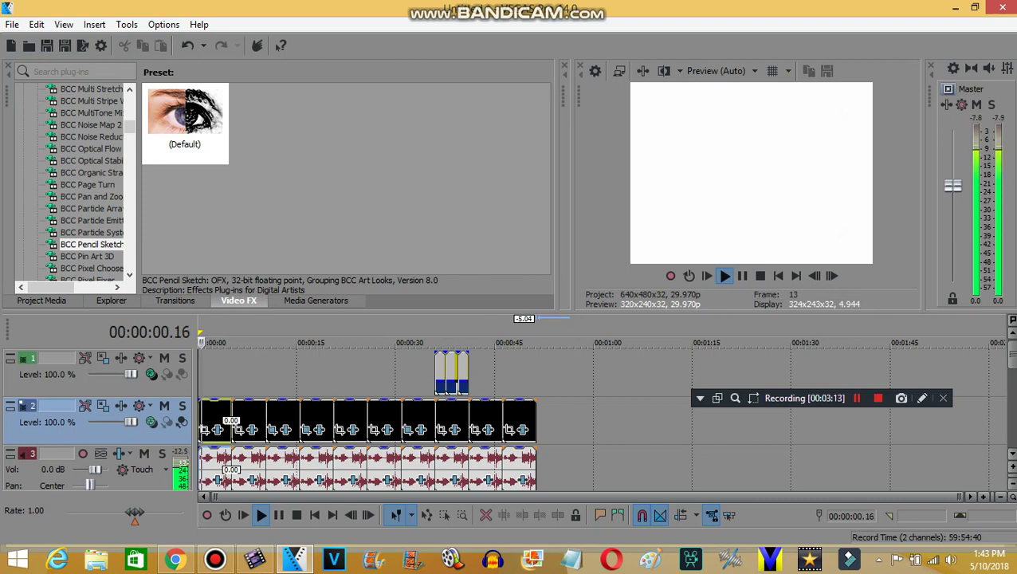